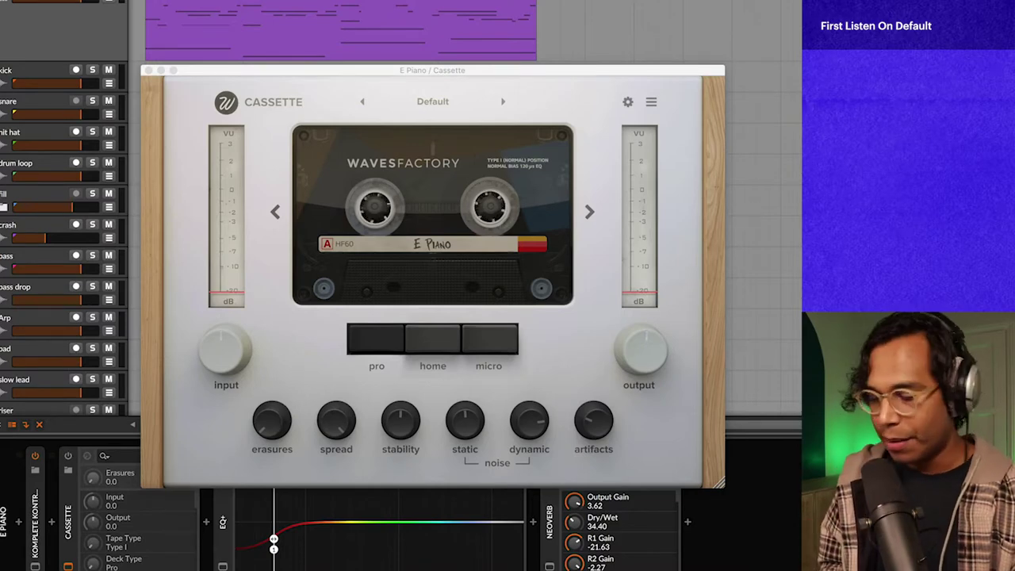
- Play the E Piano through Cassette's default tape, then stop playback
key(space)
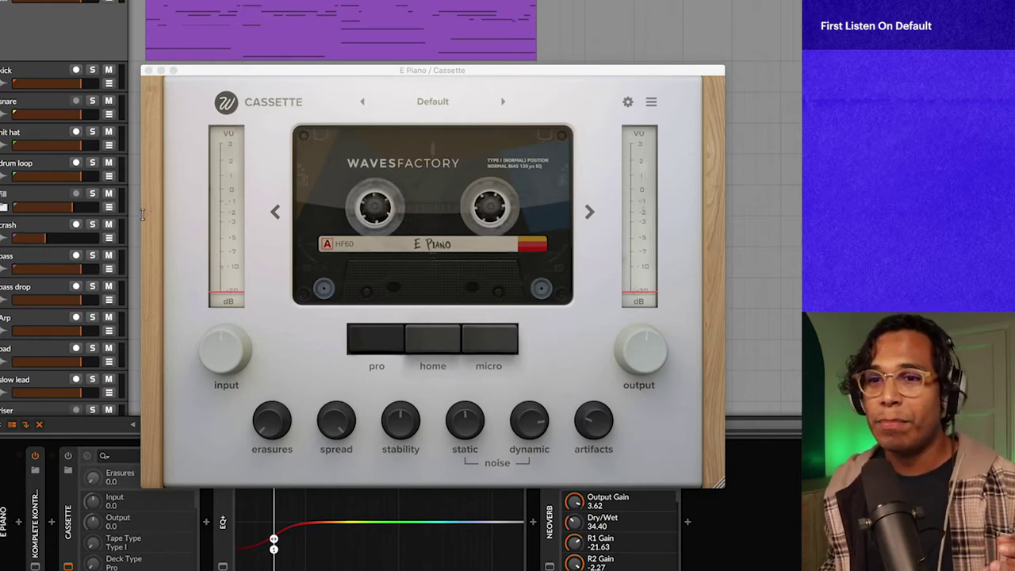
click(66, 465)
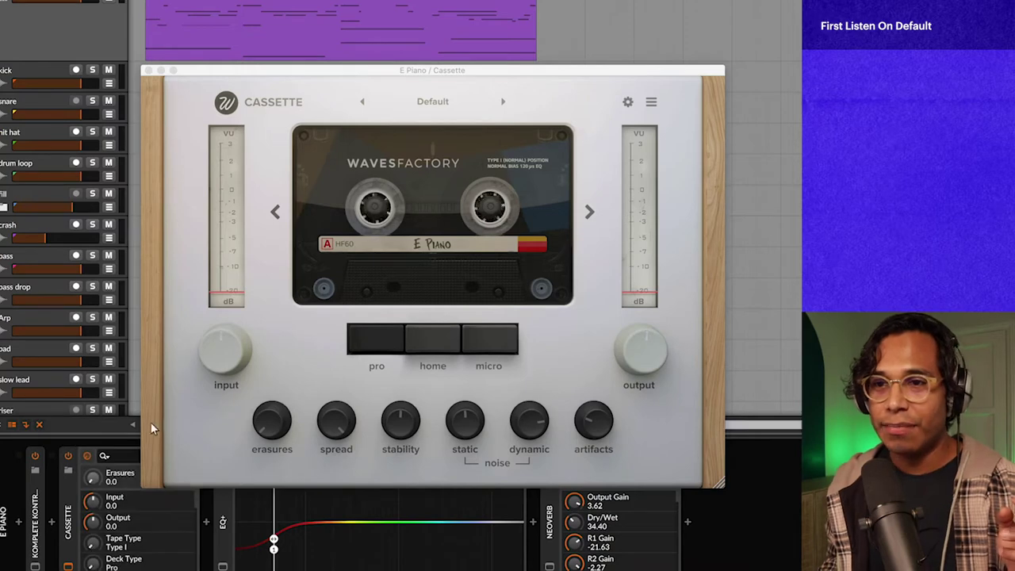
click(171, 392)
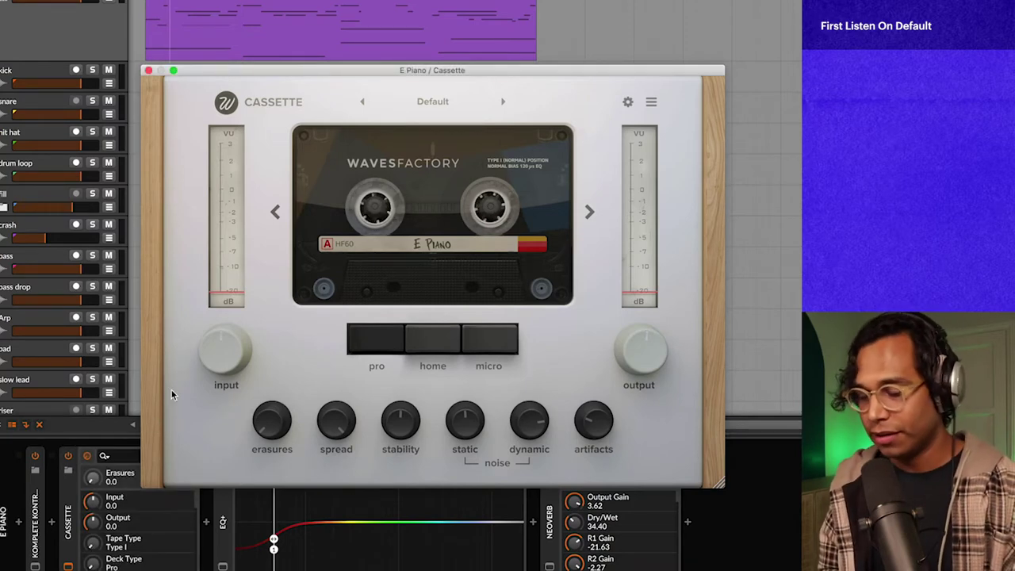
key(space)
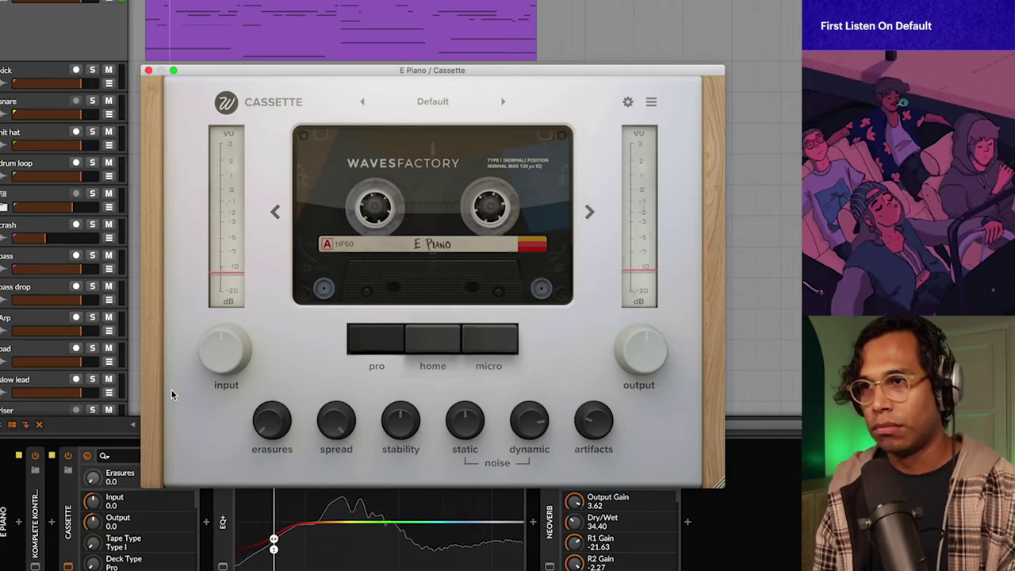
key(space)
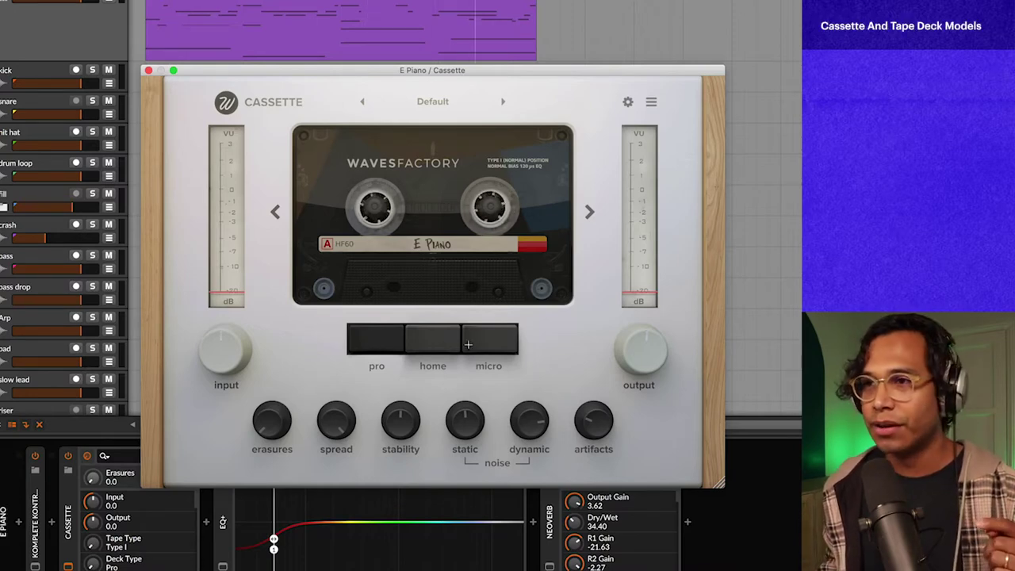
- Cycle through the Type II, Type III FeCr 90 and MA60 metal tapes back to Type I
click(589, 216)
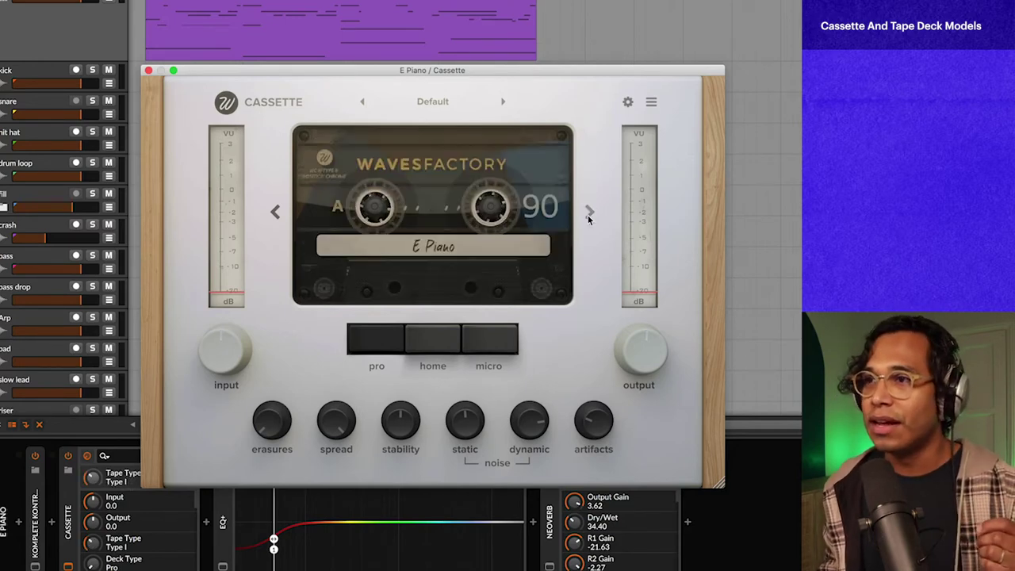
click(588, 216)
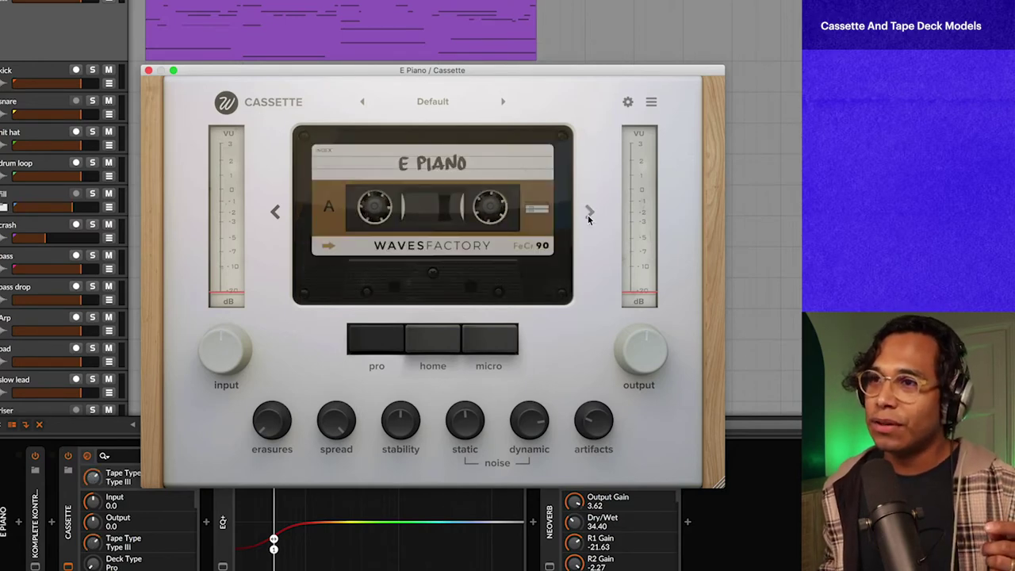
click(588, 215)
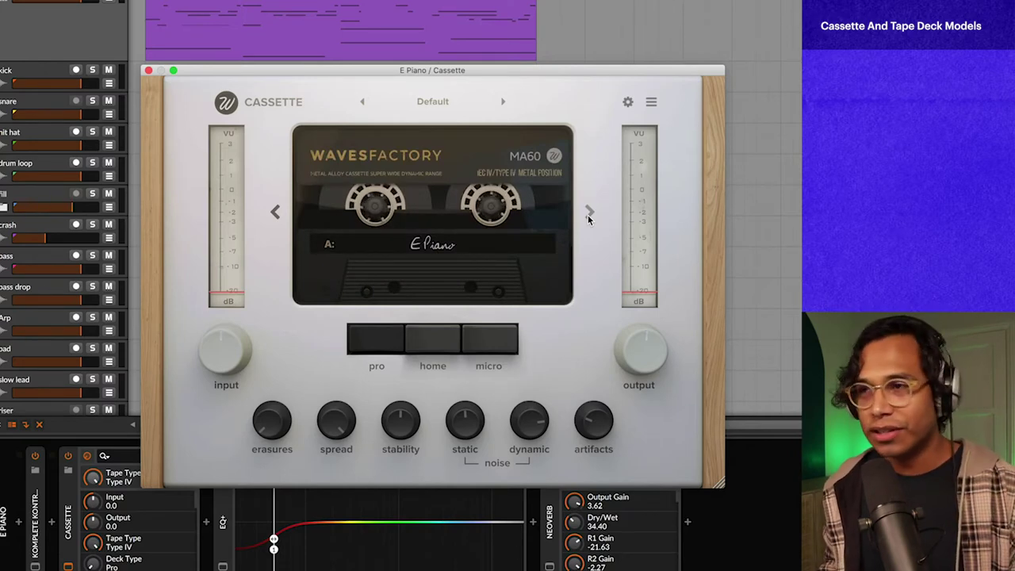
click(589, 215)
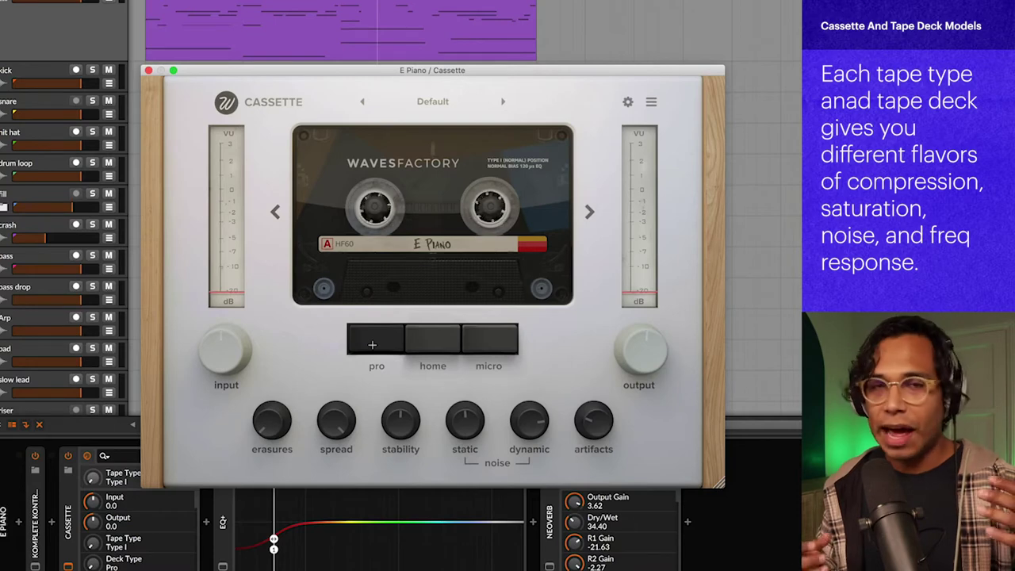
- Switch the deck to Pro and cycle all four tapes back to Type I HF60
click(372, 345)
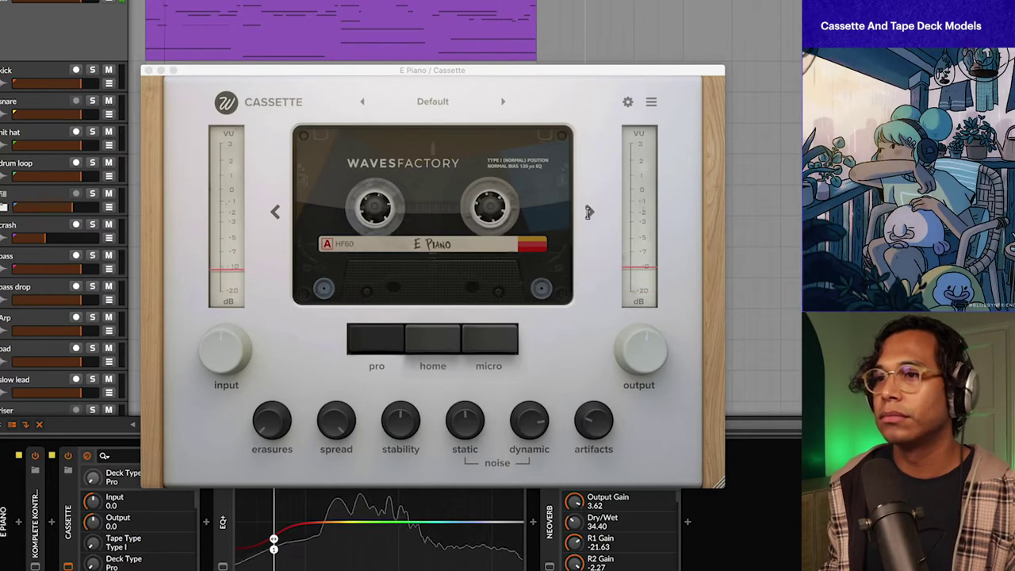
click(589, 210)
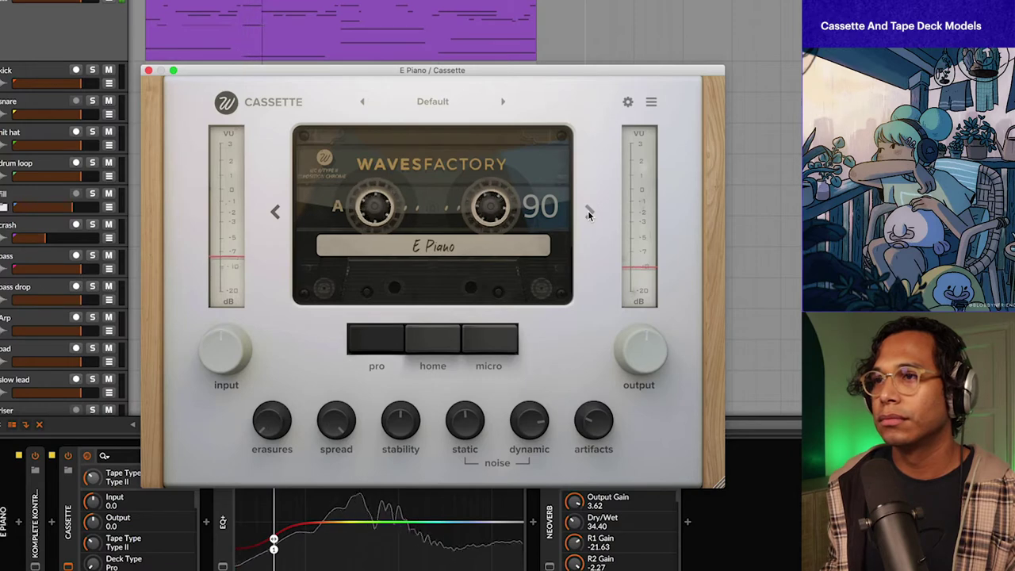
click(588, 210)
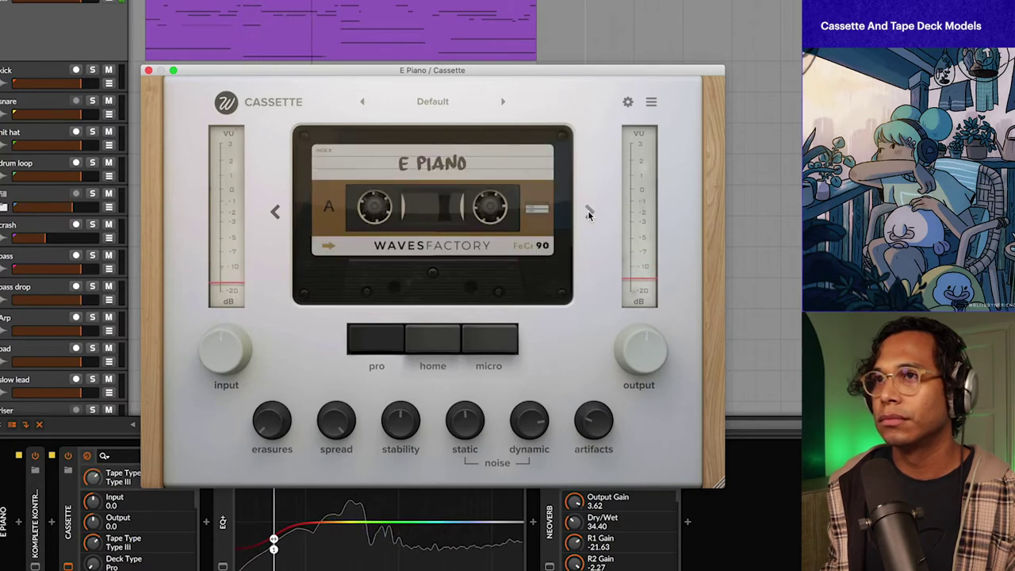
click(588, 210)
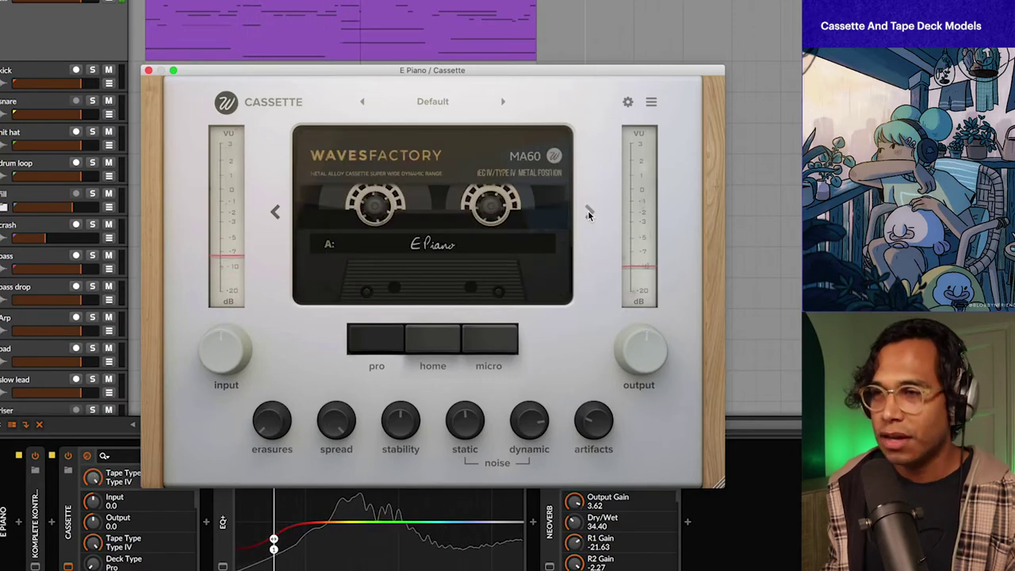
click(588, 210)
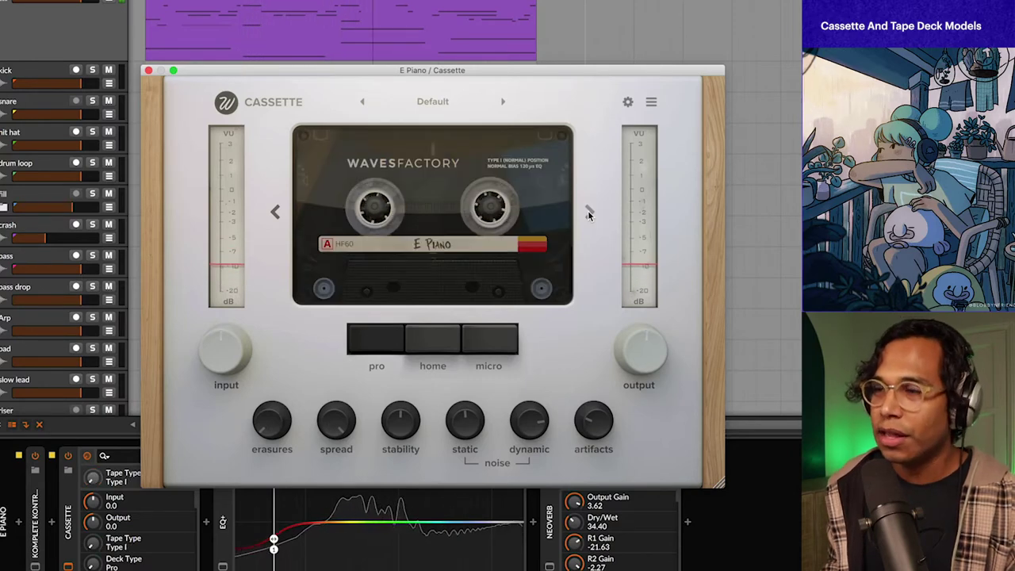
- Compare Home, Micro and Pro decks, ending on the Type II 90 tape with Home
click(447, 342)
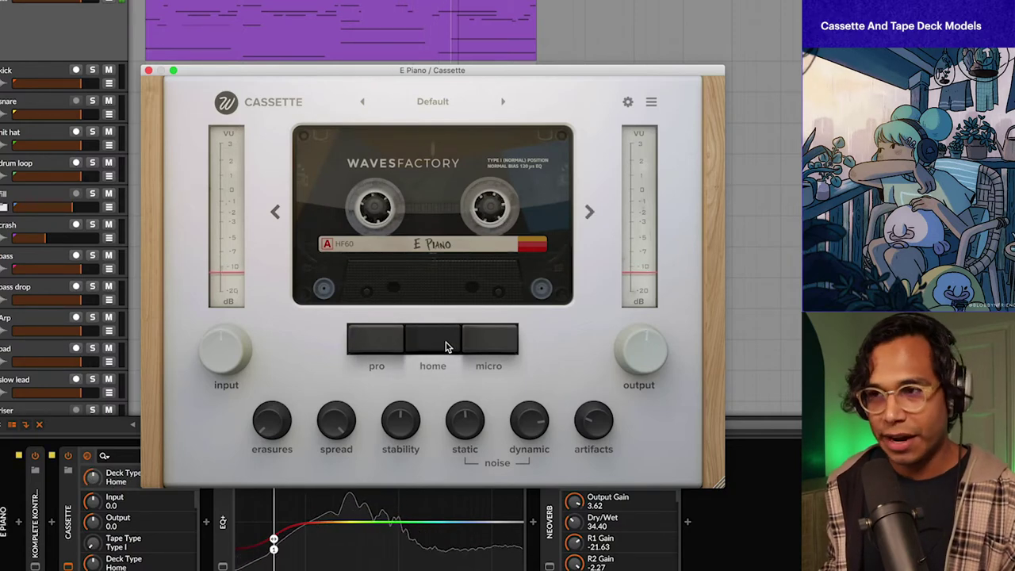
click(489, 340)
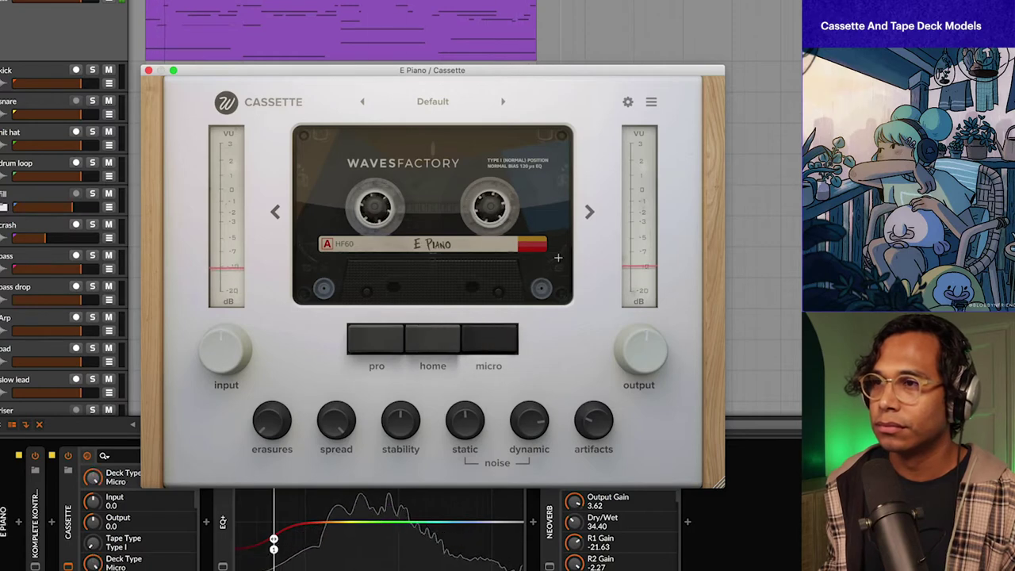
click(588, 213)
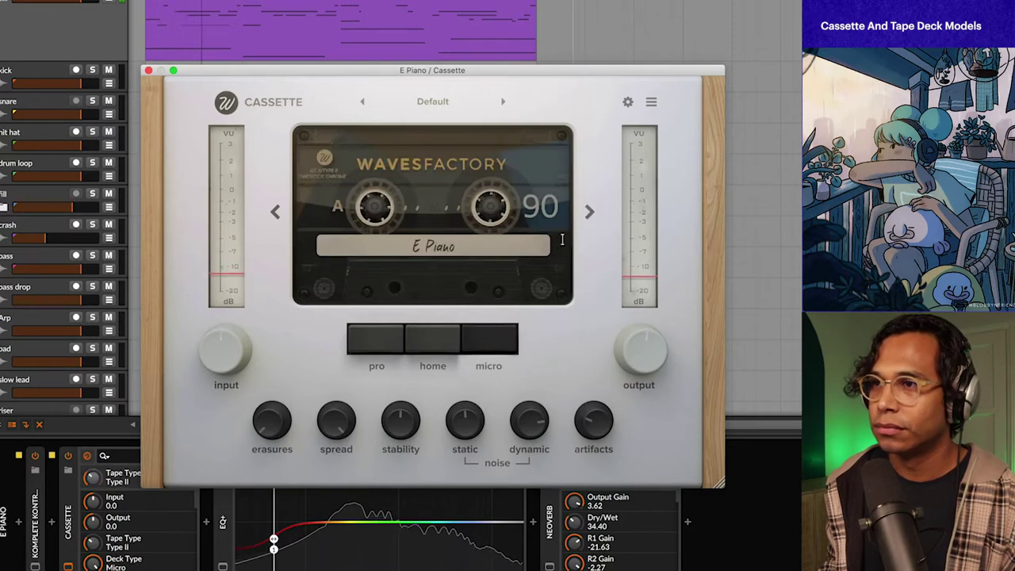
click(438, 339)
click(366, 347)
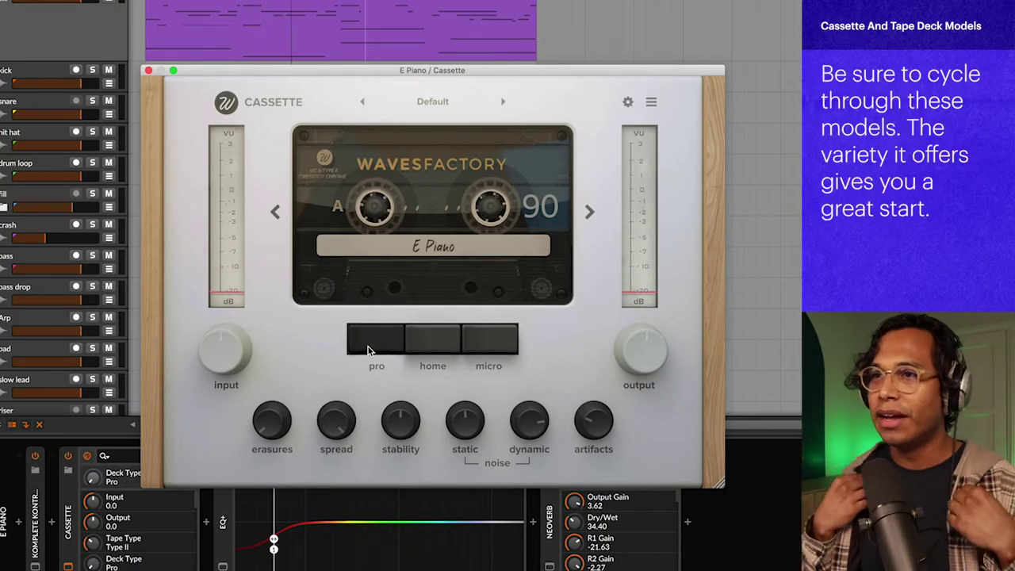
click(433, 342)
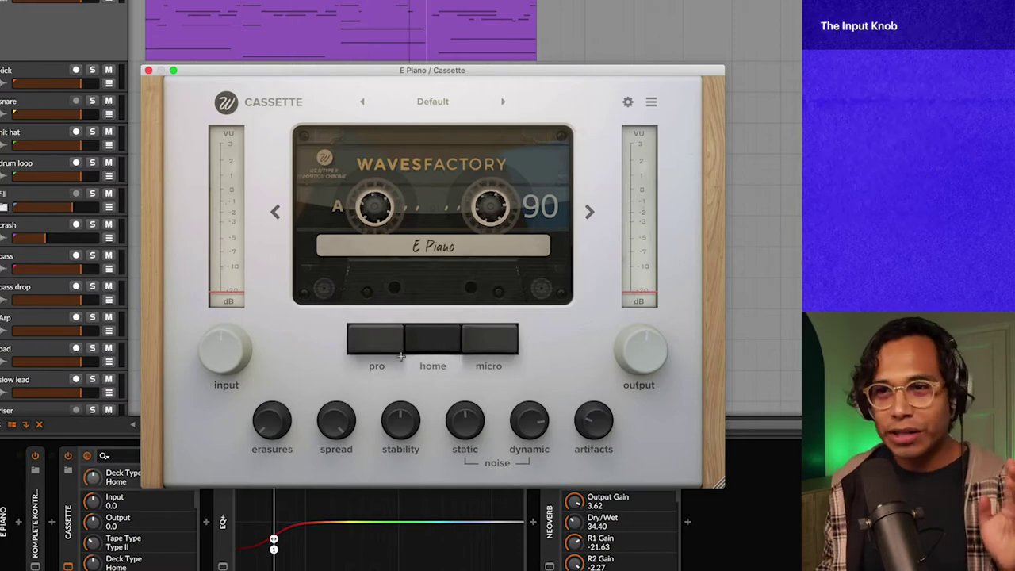
- Sweep the input drive between 0.6 and 1.9 toward 1.2, auditioning the Micro and Pro decks
drag(226, 365, 230, 356)
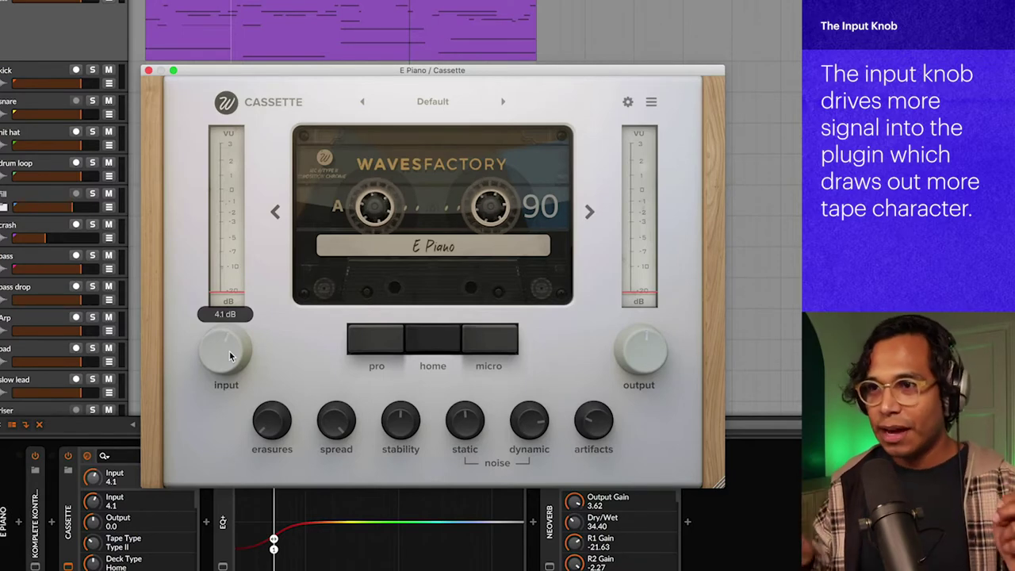
drag(230, 357, 228, 364)
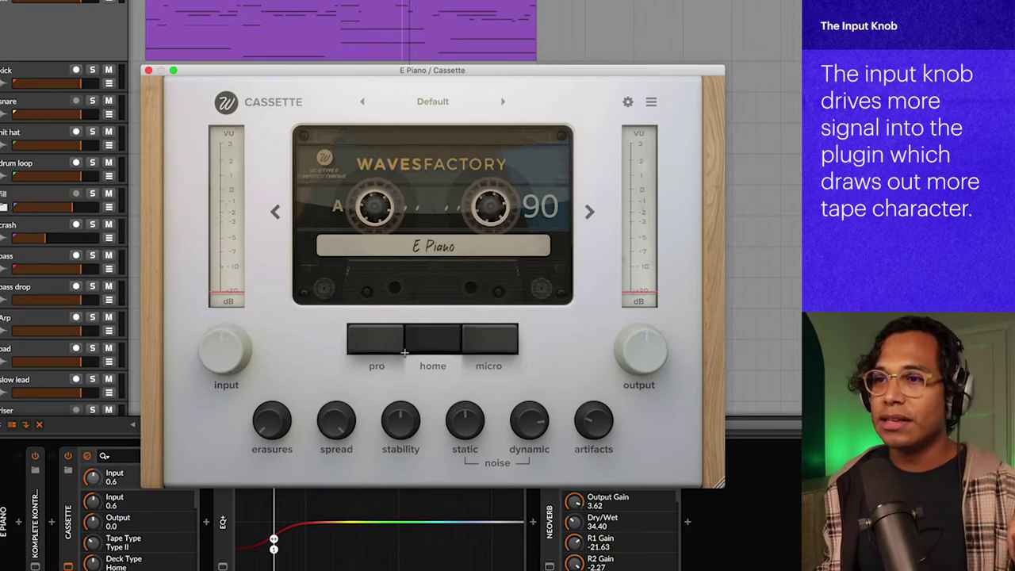
mouse_move(226, 364)
mouse_down()
mouse_move(217, 342)
mouse_move(228, 358)
mouse_move(232, 323)
mouse_move(225, 353)
mouse_up()
click(493, 347)
click(380, 346)
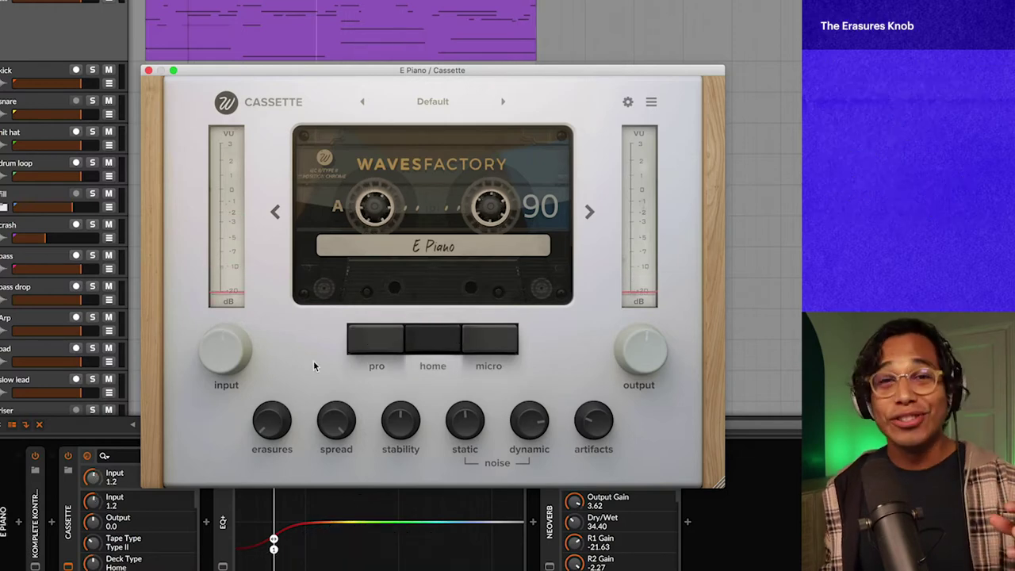
- Sweep Erasures between about 9x and 18.6x, settling near 17x
click(271, 407)
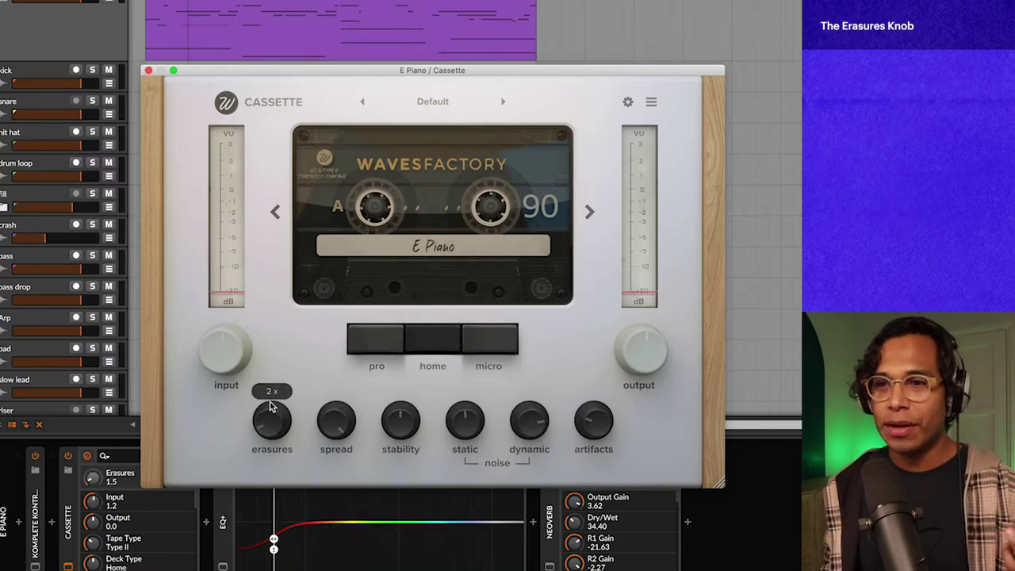
mouse_move(289, 314)
mouse_down()
mouse_move(276, 350)
mouse_move(291, 334)
mouse_up()
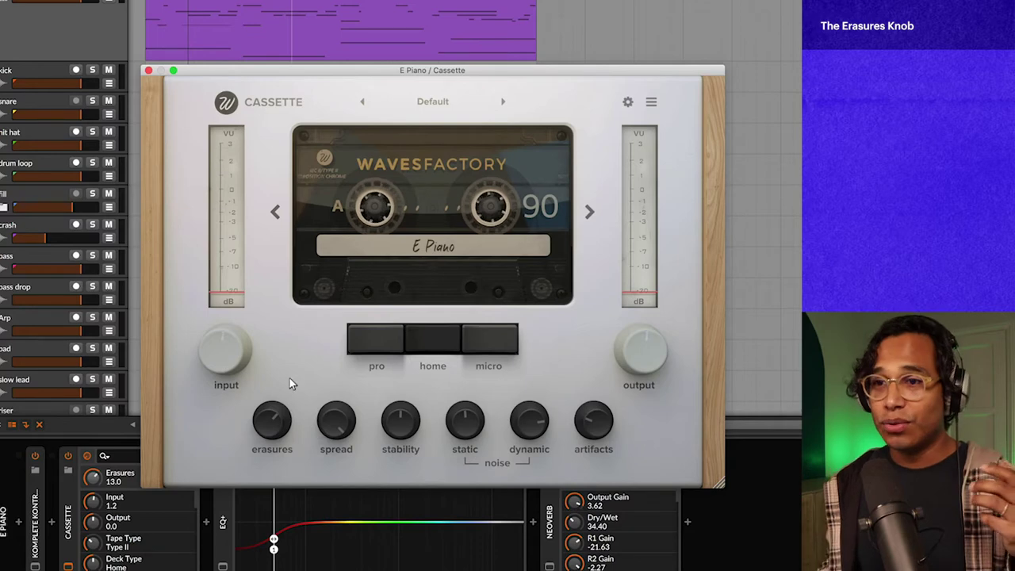
click(268, 424)
drag(266, 429, 287, 395)
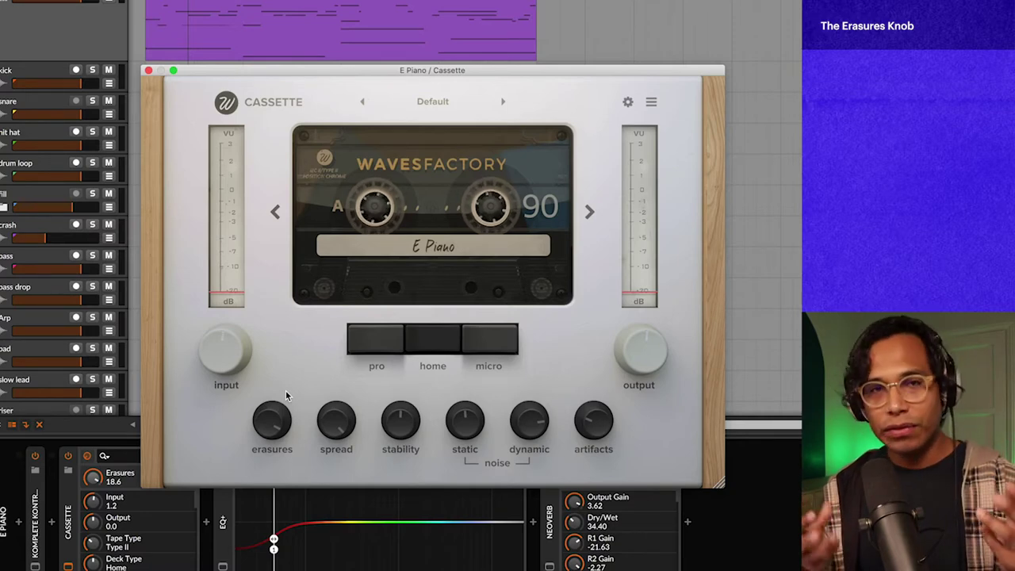
drag(272, 422, 272, 430)
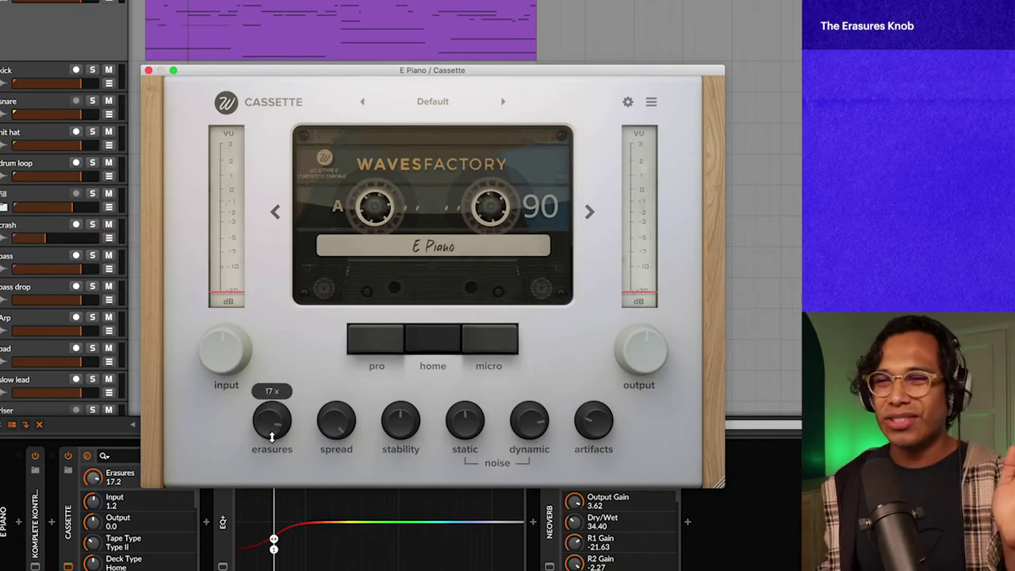
- On the Pro deck, resweep Erasures from 20x to 9x and back to 17x, then return to Home
click(367, 346)
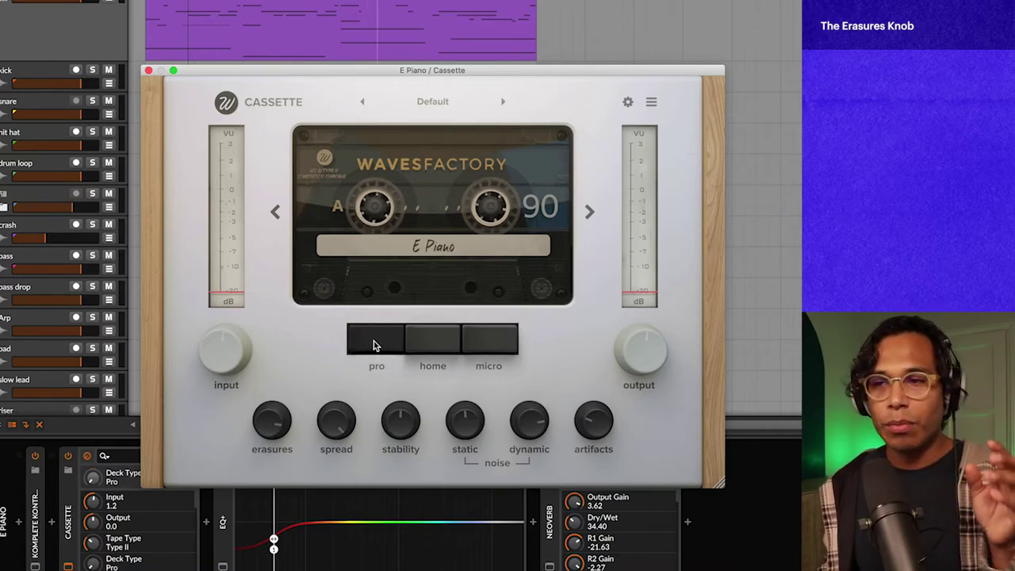
drag(272, 421, 270, 487)
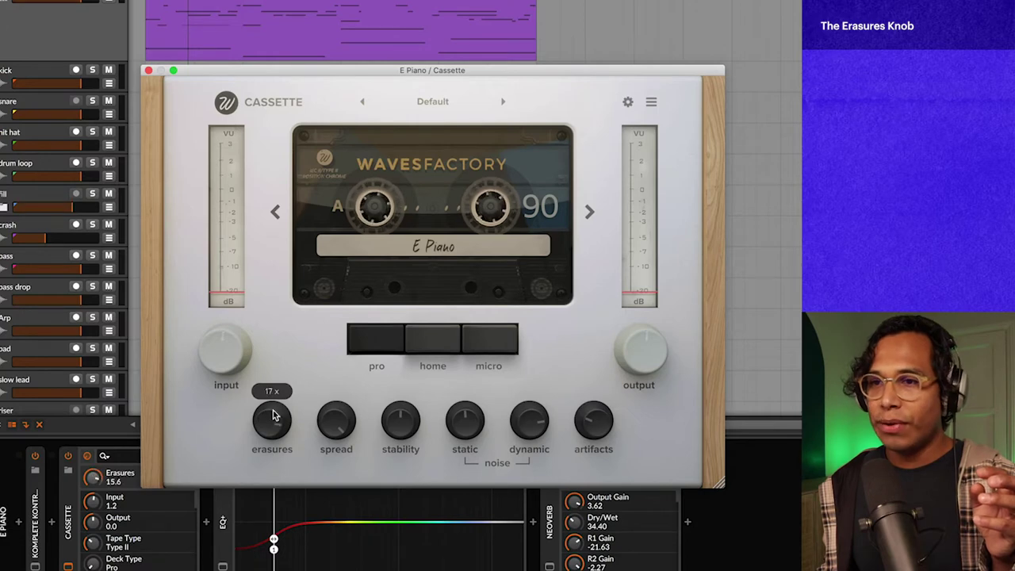
scroll(273, 413, up, 4)
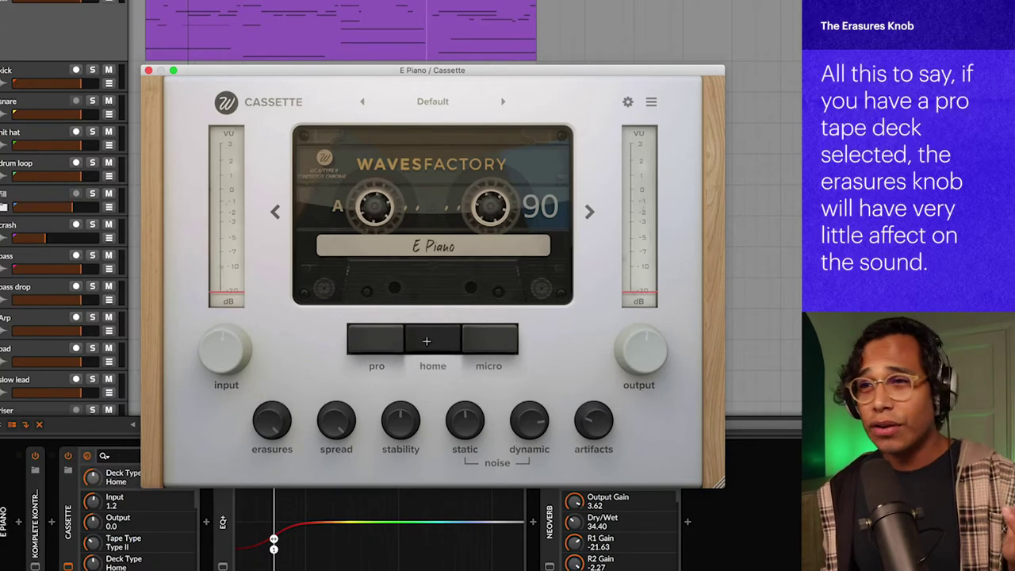
mouse_move(276, 422)
mouse_down()
mouse_move(290, 436)
mouse_move(285, 531)
mouse_up()
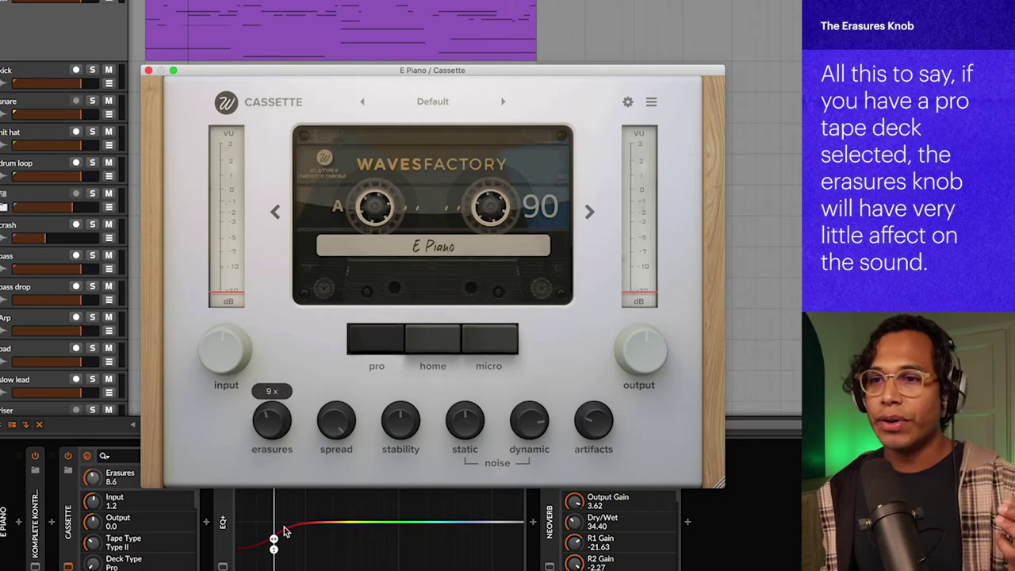
mouse_move(273, 446)
mouse_down()
mouse_move(278, 403)
mouse_move(299, 366)
mouse_up()
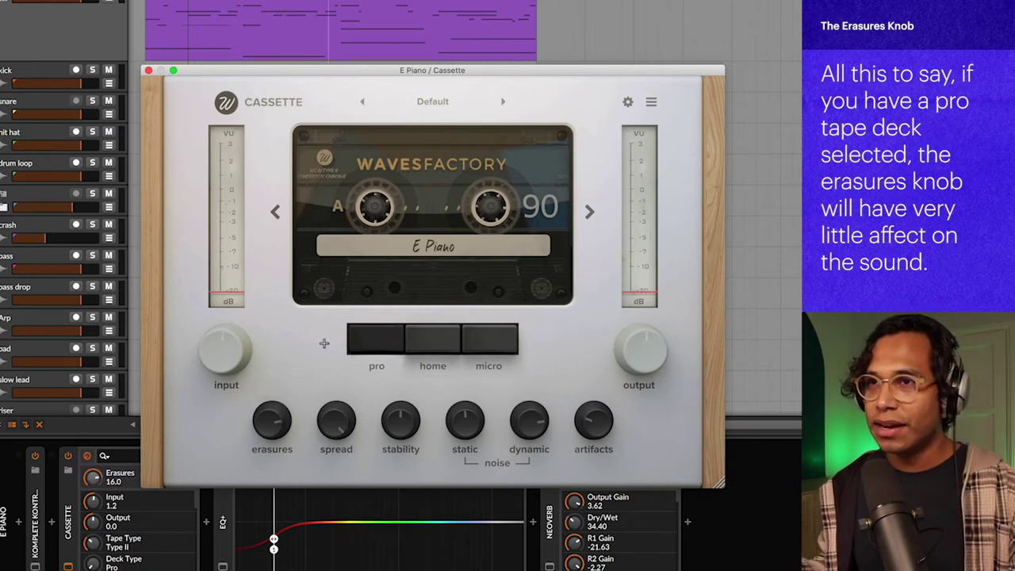
drag(273, 423, 272, 419)
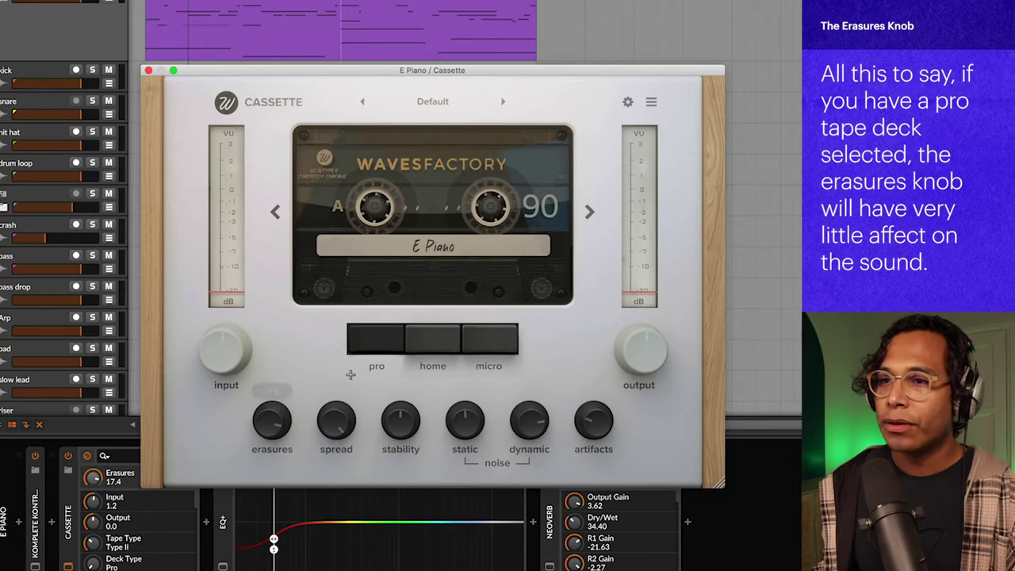
click(445, 341)
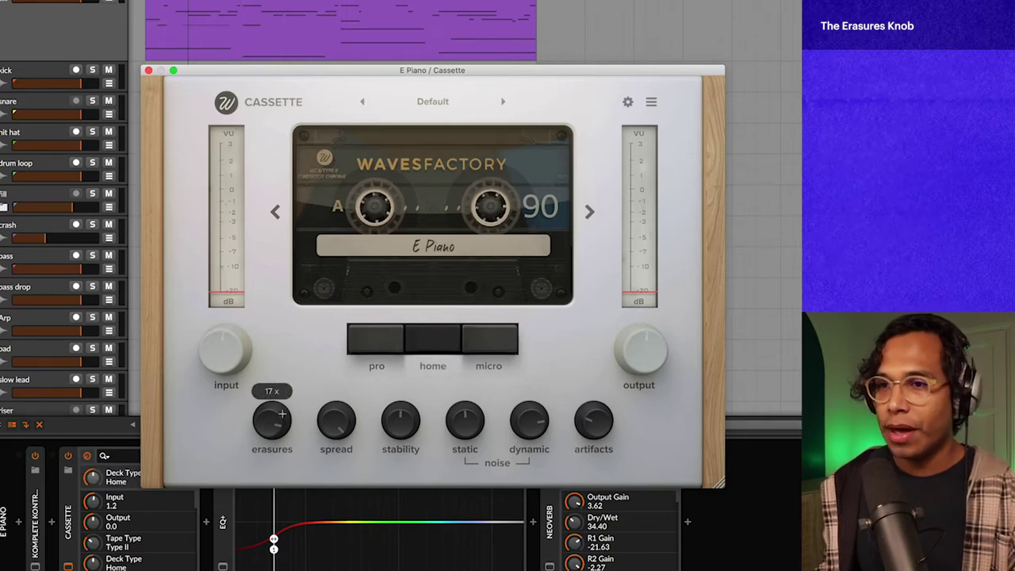
- Compare Erasures at 0x and 20x by repeatedly resetting and restoring the knob
double_click(272, 433)
drag(272, 435, 275, 278)
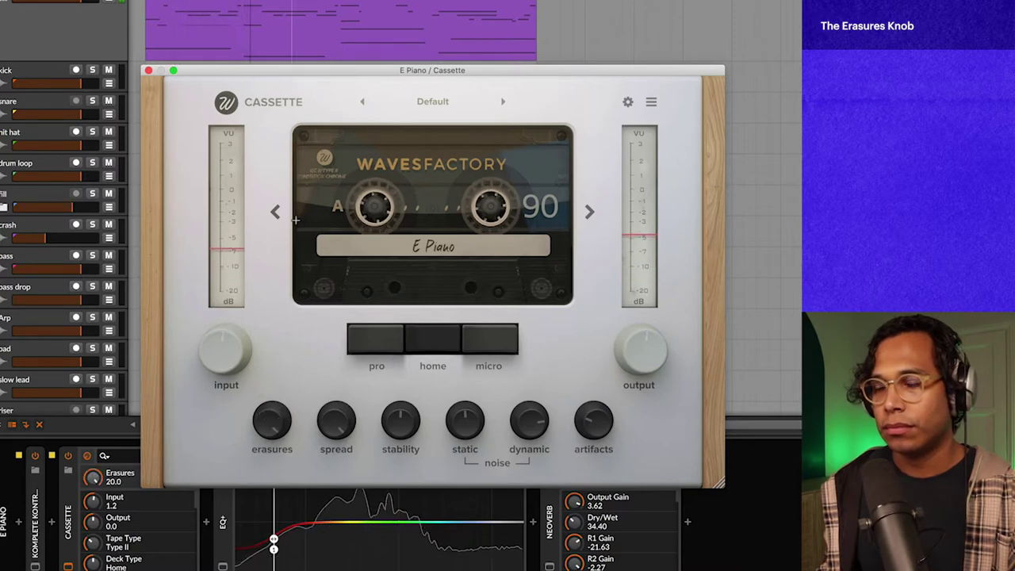
double_click(274, 424)
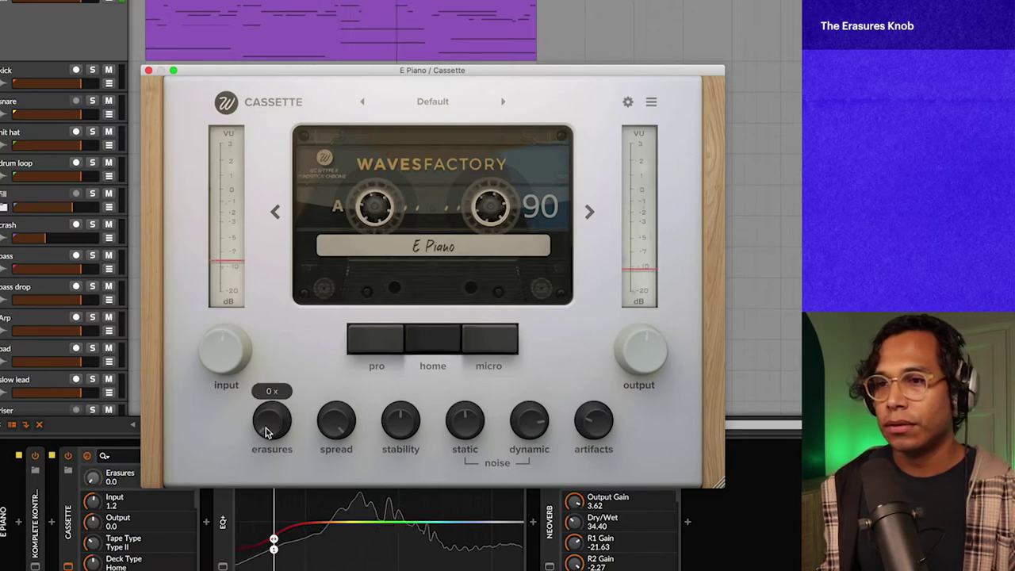
key(super+z)
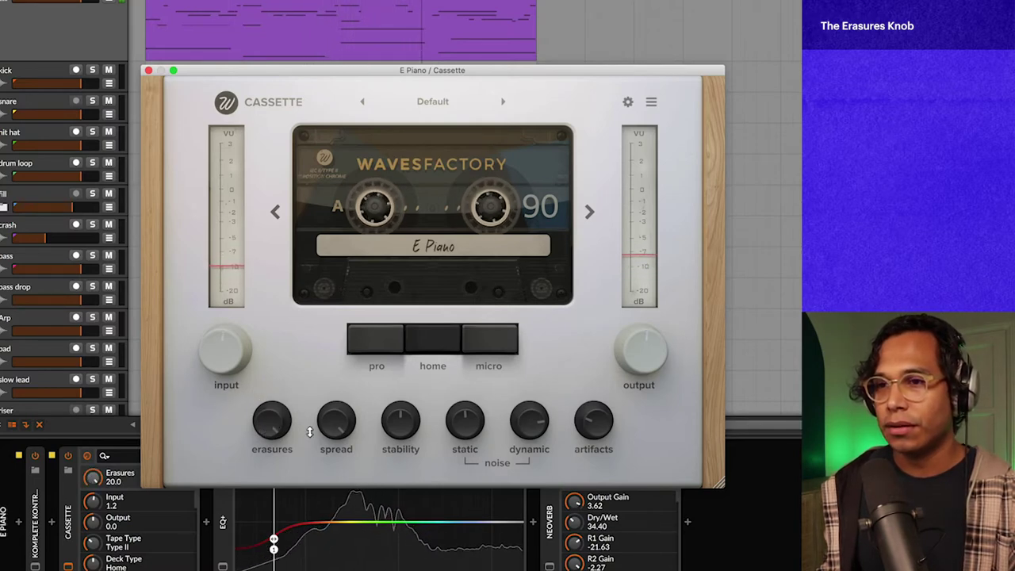
double_click(270, 416)
drag(274, 423, 274, 417)
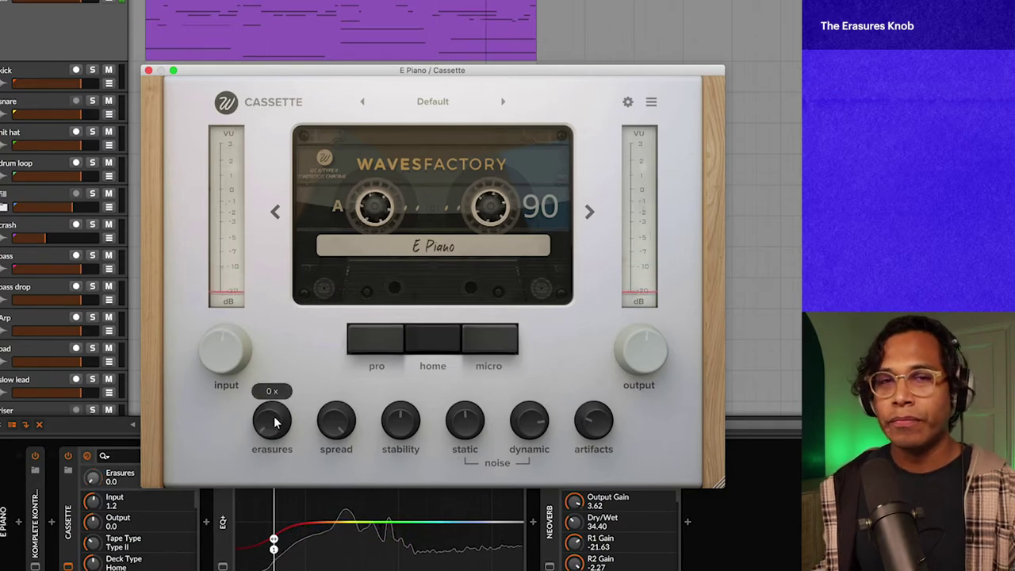
- Compare stereo Spread between mono and 100%, auditioning the Micro deck before returning to Home
drag(339, 415, 340, 433)
double_click(337, 402)
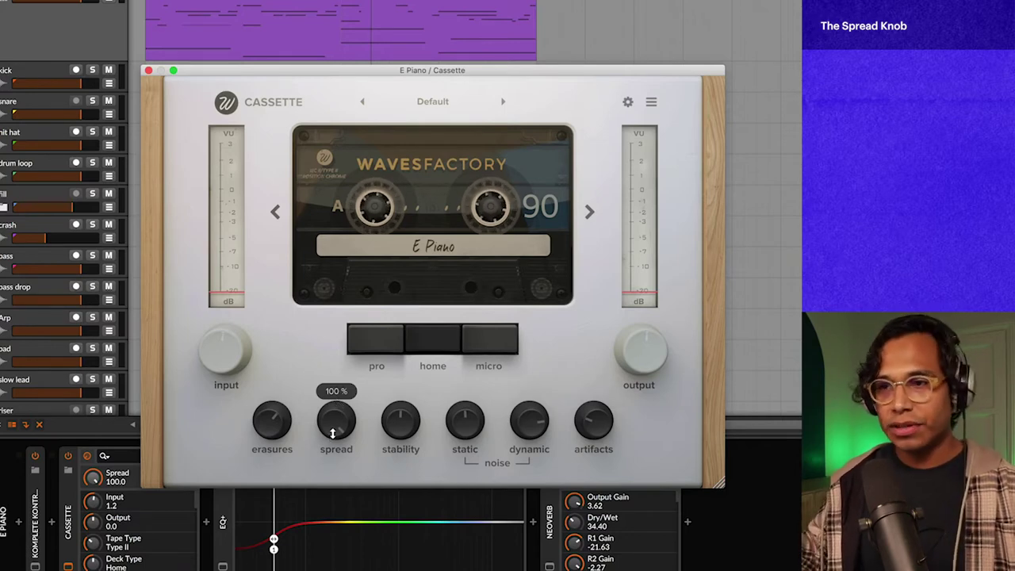
drag(333, 432, 343, 449)
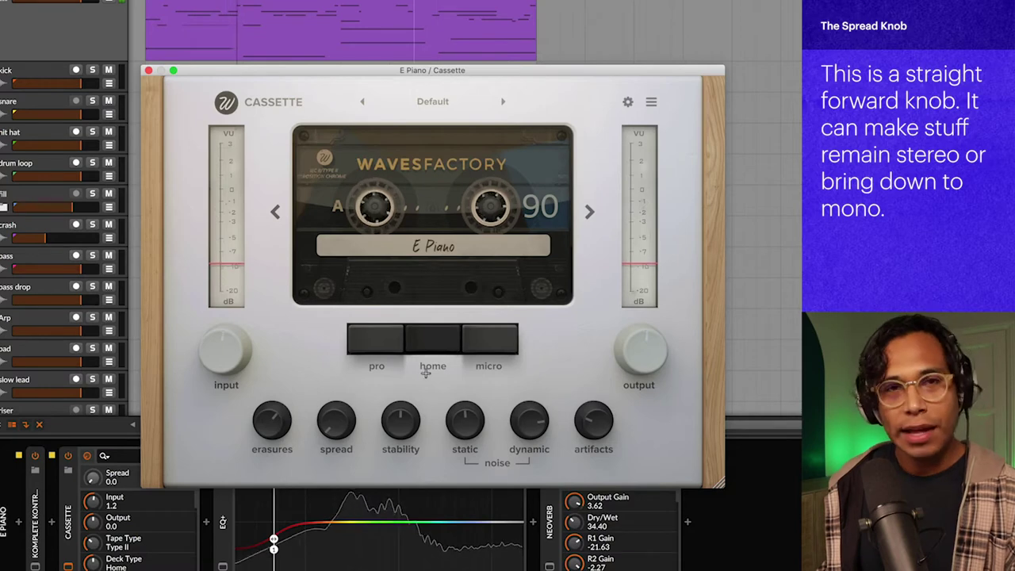
click(499, 339)
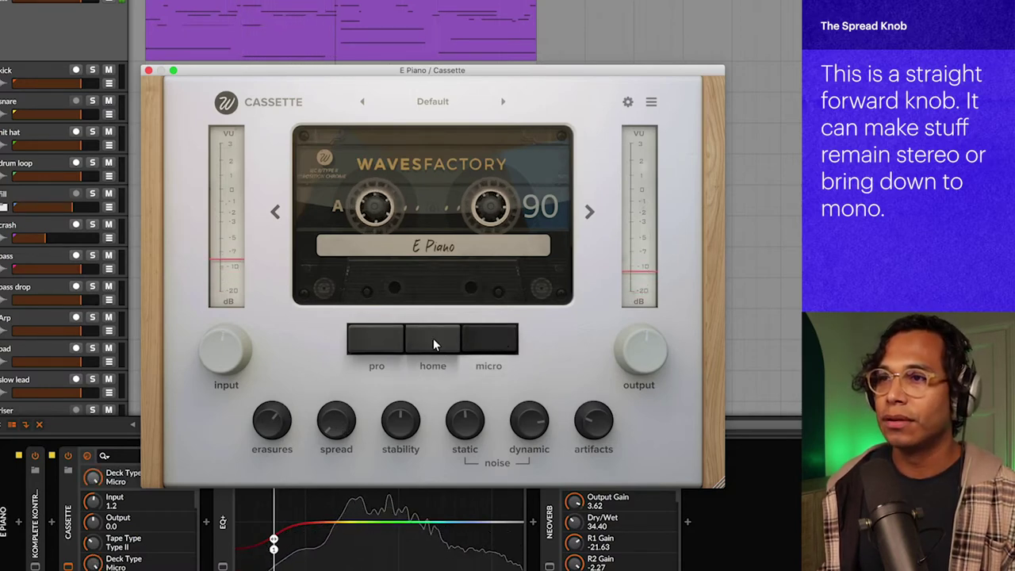
click(433, 338)
mouse_move(339, 434)
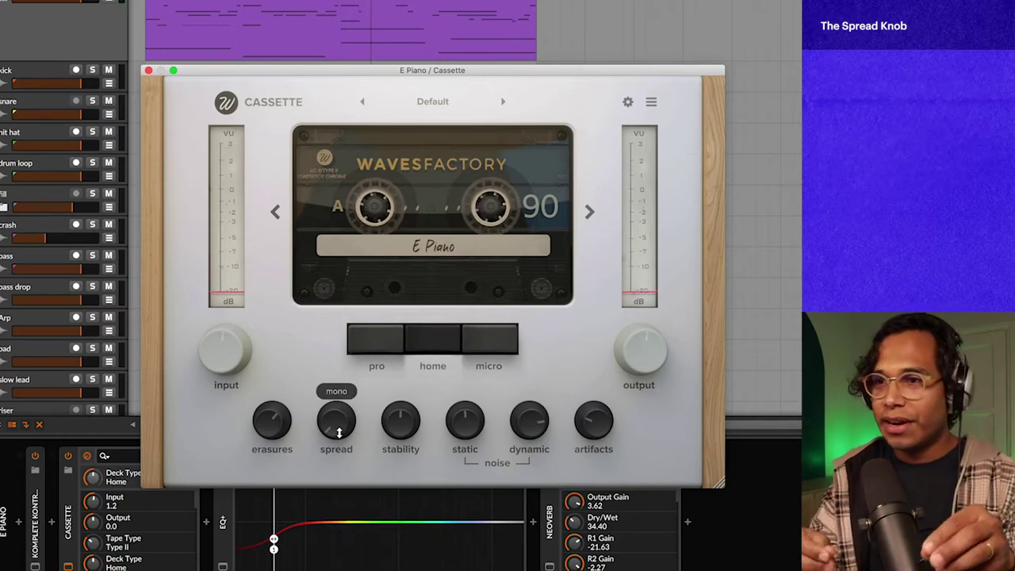
mouse_move(339, 434)
mouse_down()
mouse_move(330, 422)
mouse_move(333, 468)
mouse_move(338, 435)
mouse_up()
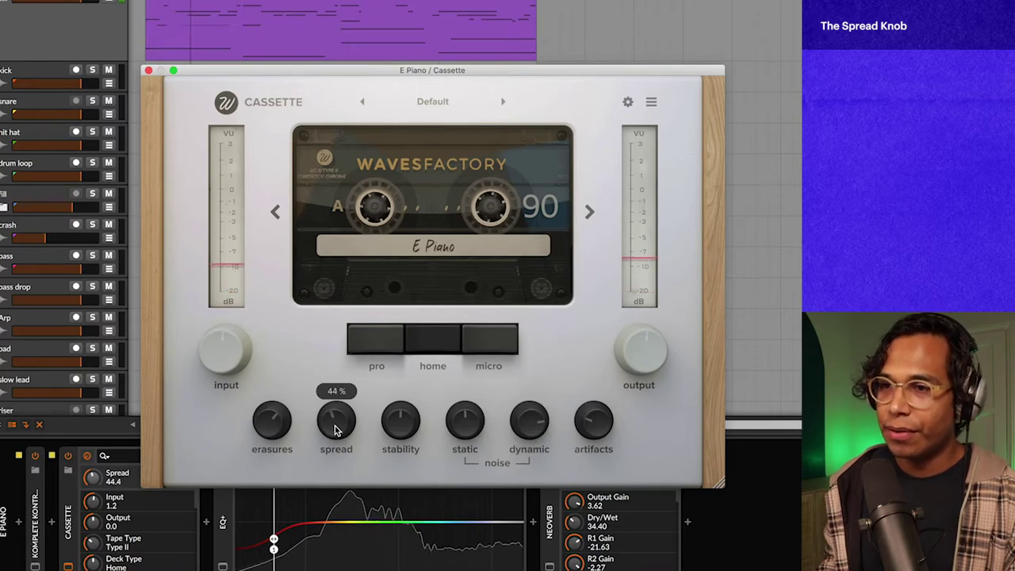
- Scroll down and begin adjusting the Static noise level
scroll(337, 436, down, 5)
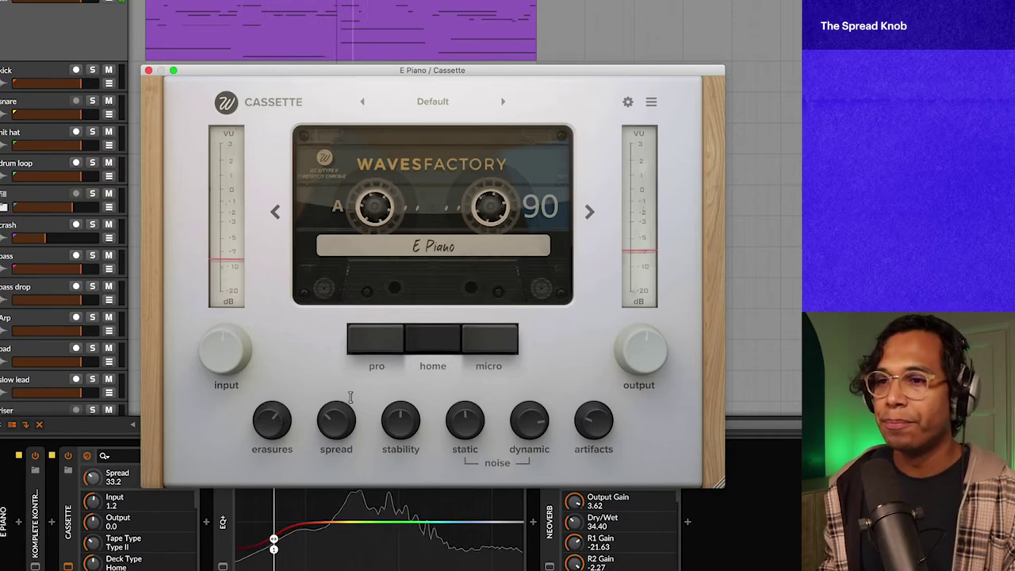
mouse_move(397, 432)
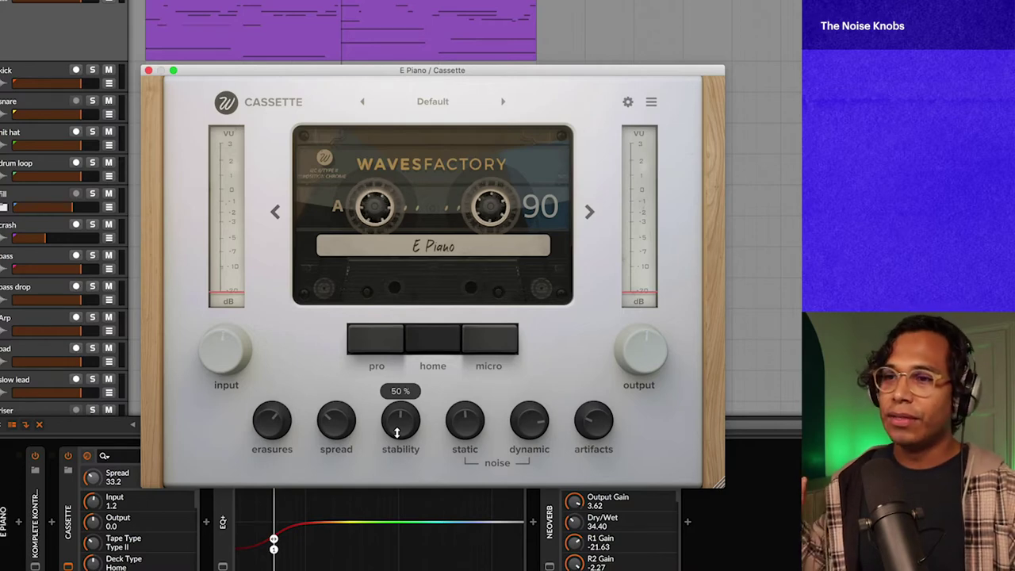
click(474, 433)
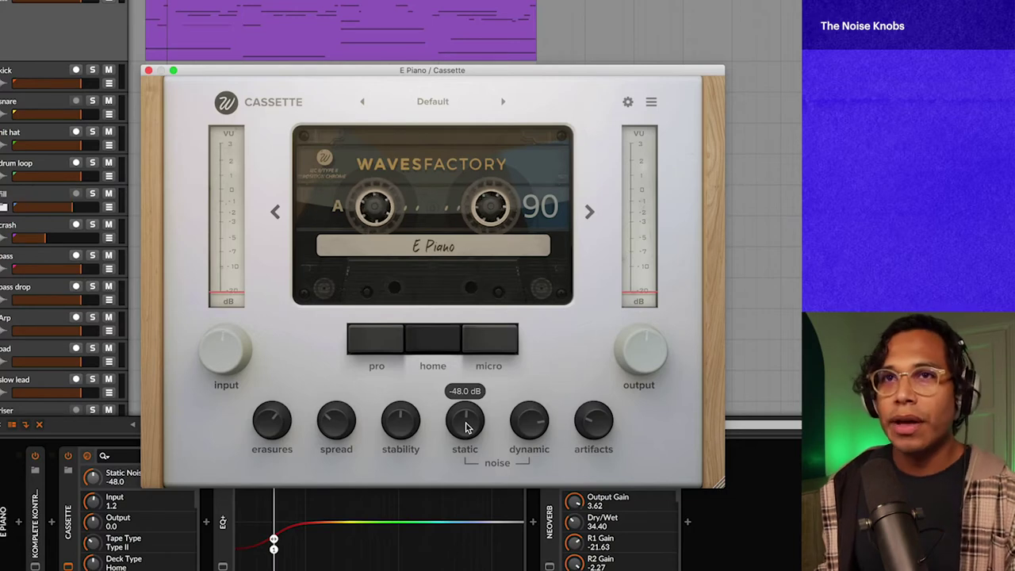
- Push Static noise up to about -30.7 dB, then settle it near -46.5 dB
scroll(466, 426, up, 2)
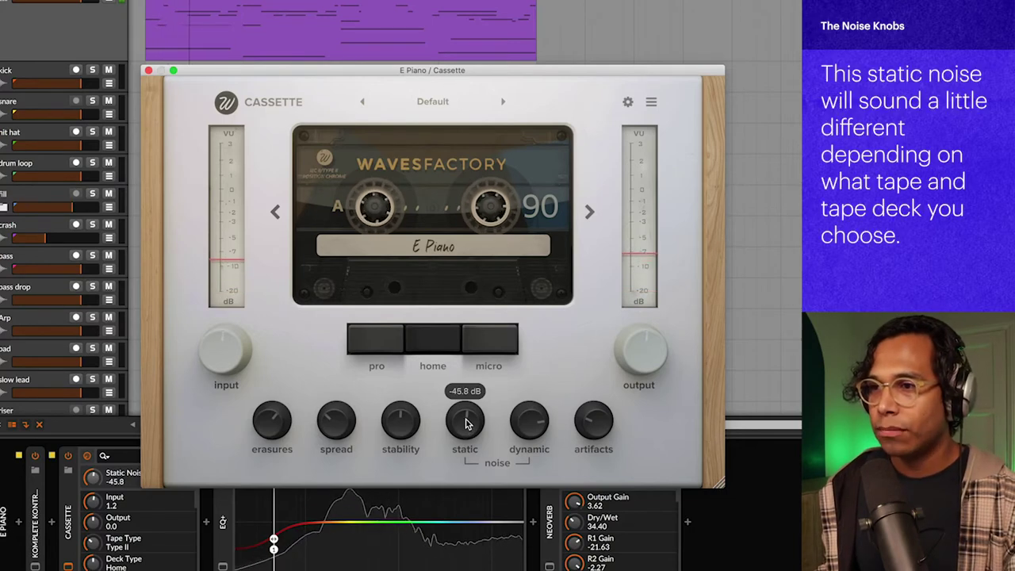
scroll(466, 424, up, 1)
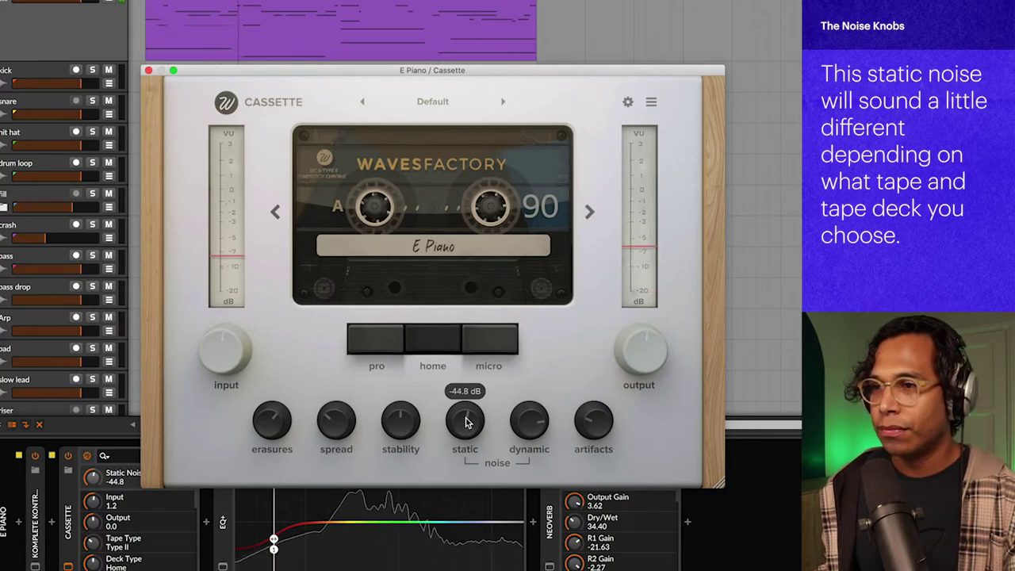
mouse_move(466, 423)
mouse_down()
mouse_move(468, 400)
mouse_move(465, 422)
mouse_up()
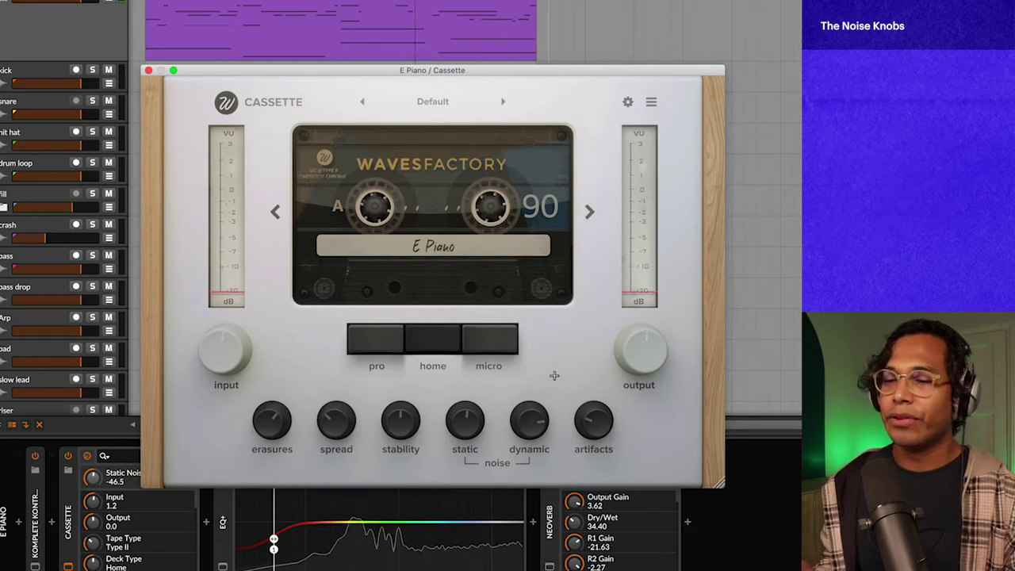
mouse_move(536, 425)
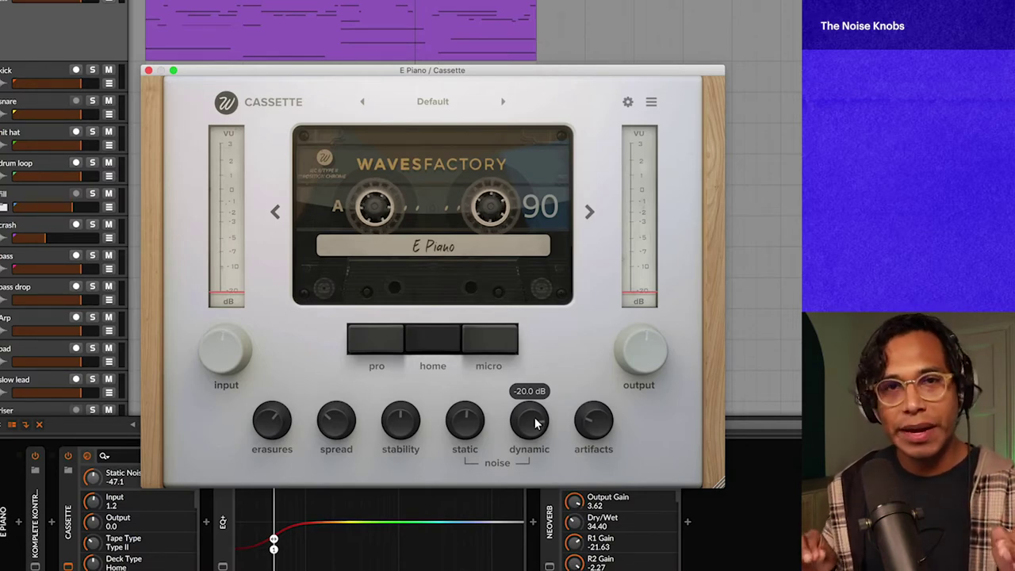
- Lower Dynamic noise to about -26.7 dB, then sweep it fully down
drag(537, 425, 530, 428)
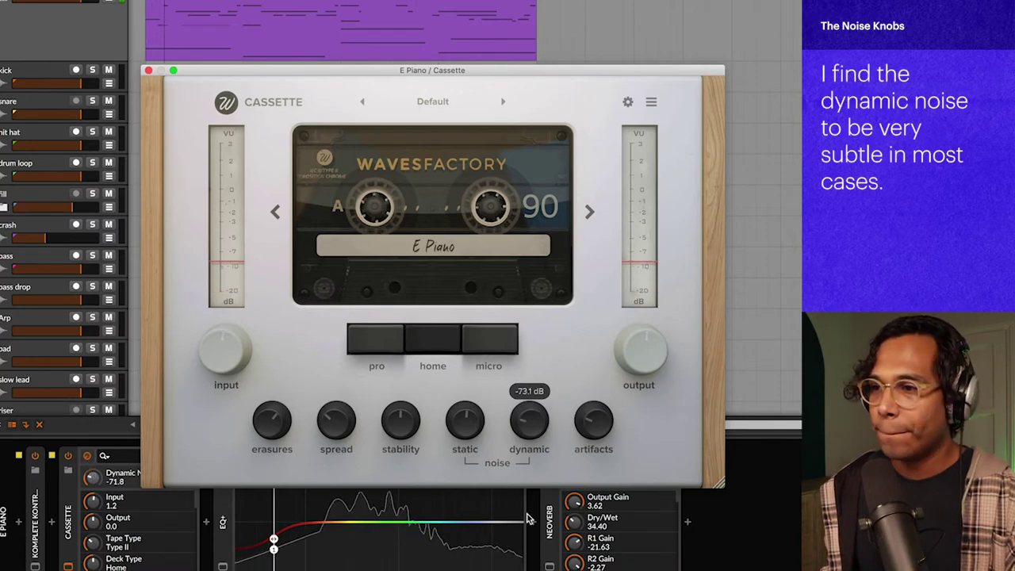
drag(531, 426, 535, 306)
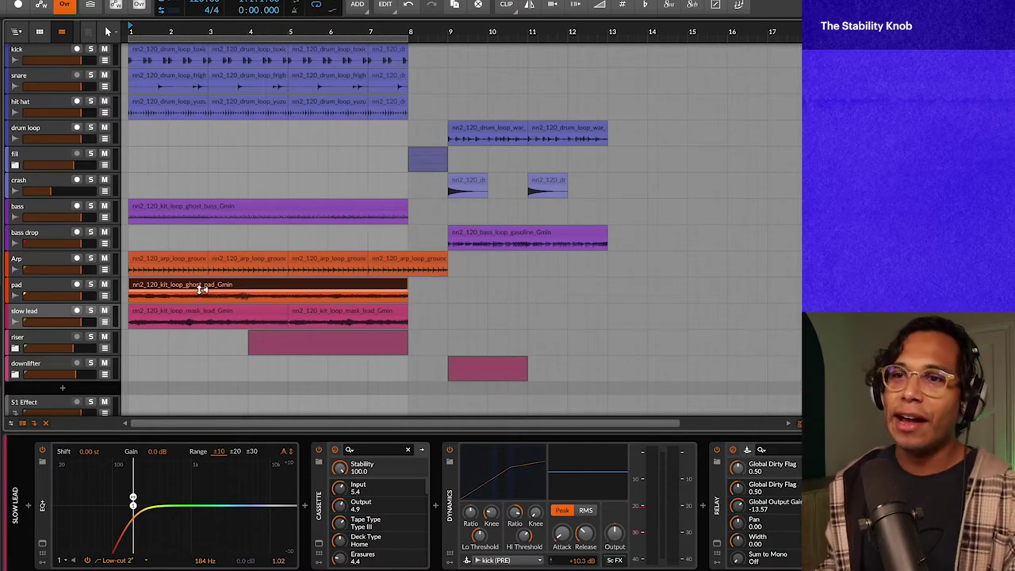
- Select the slow lead clip and track and play the arrangement from the start
click(192, 312)
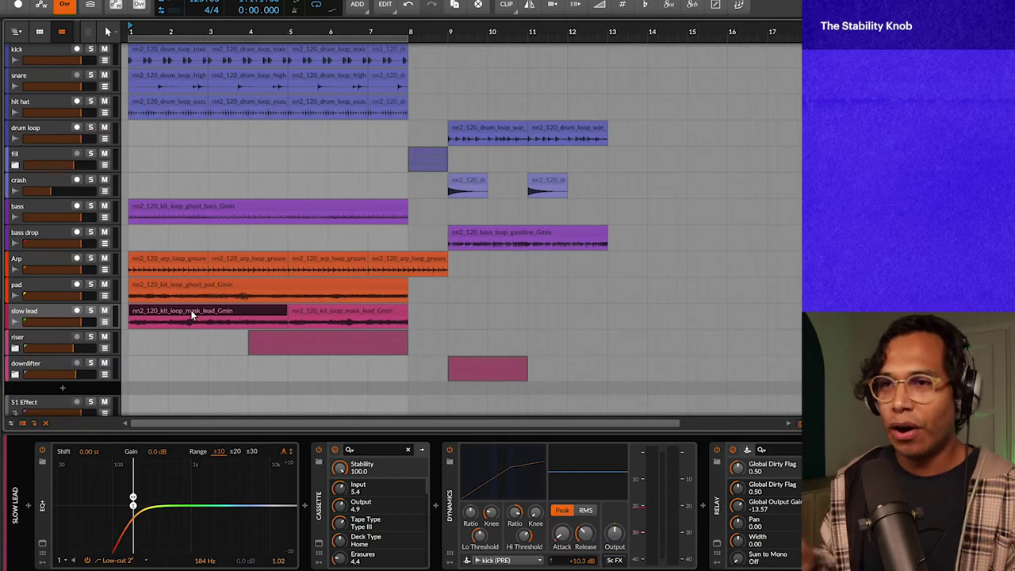
key(space)
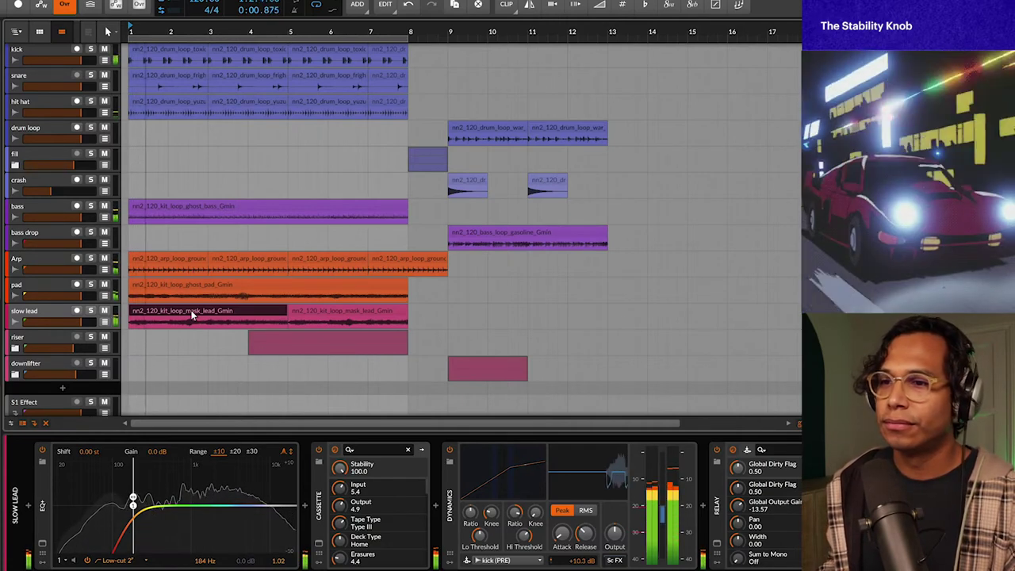
click(53, 312)
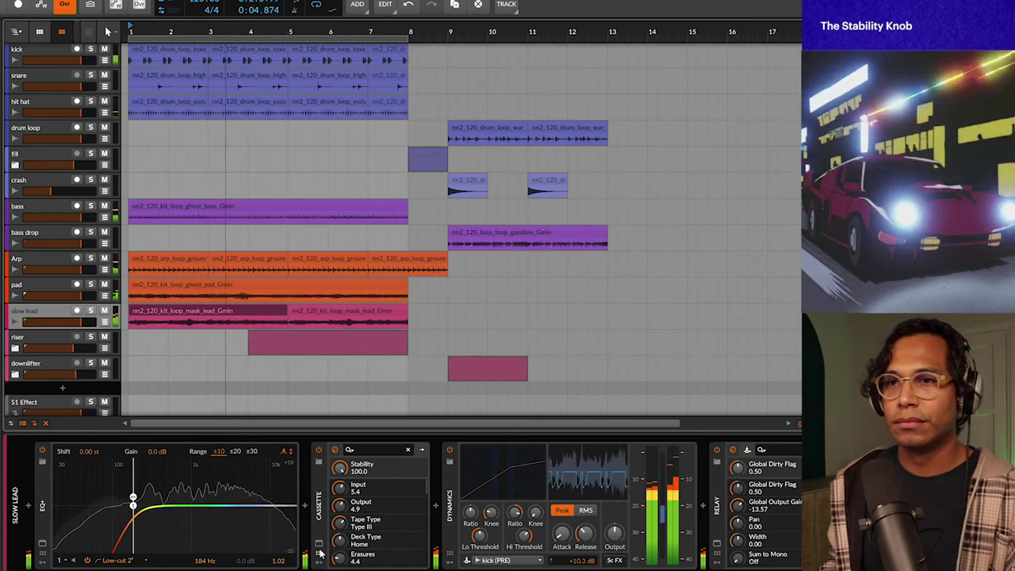
key(space)
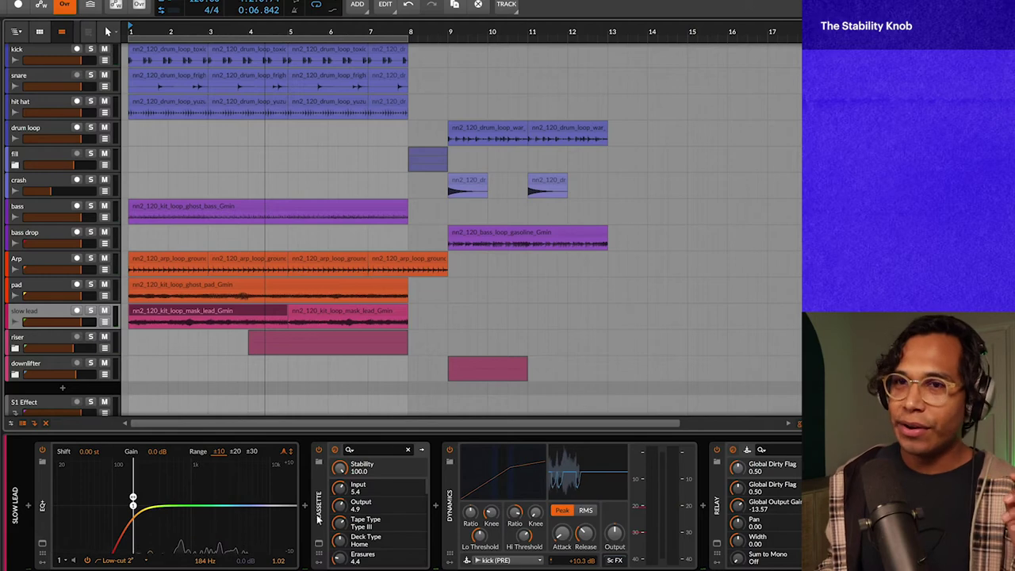
key(space)
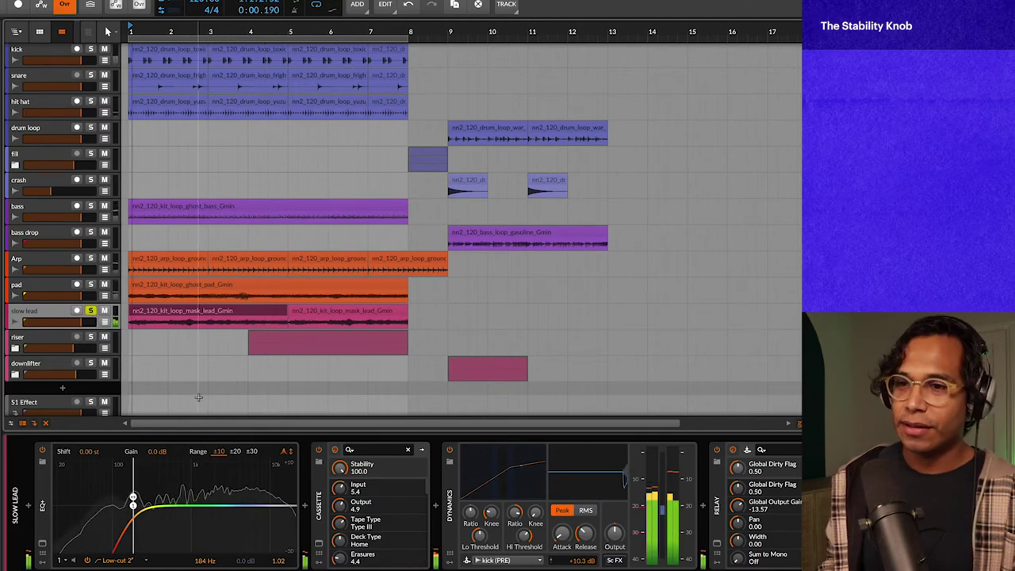
- Show the slow lead's Cassette plugin window and nudge it slightly higher
click(335, 450)
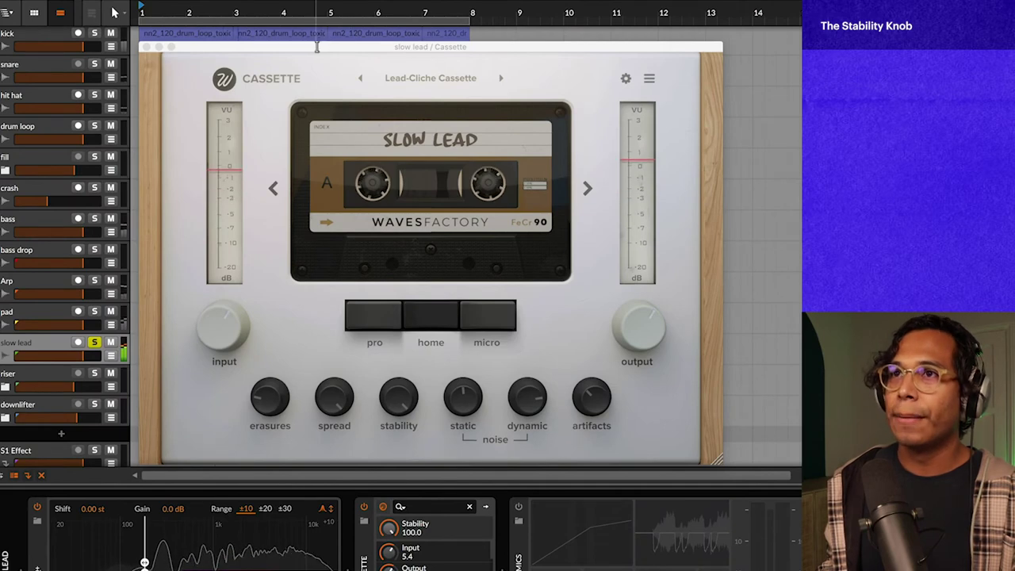
drag(323, 43, 321, 29)
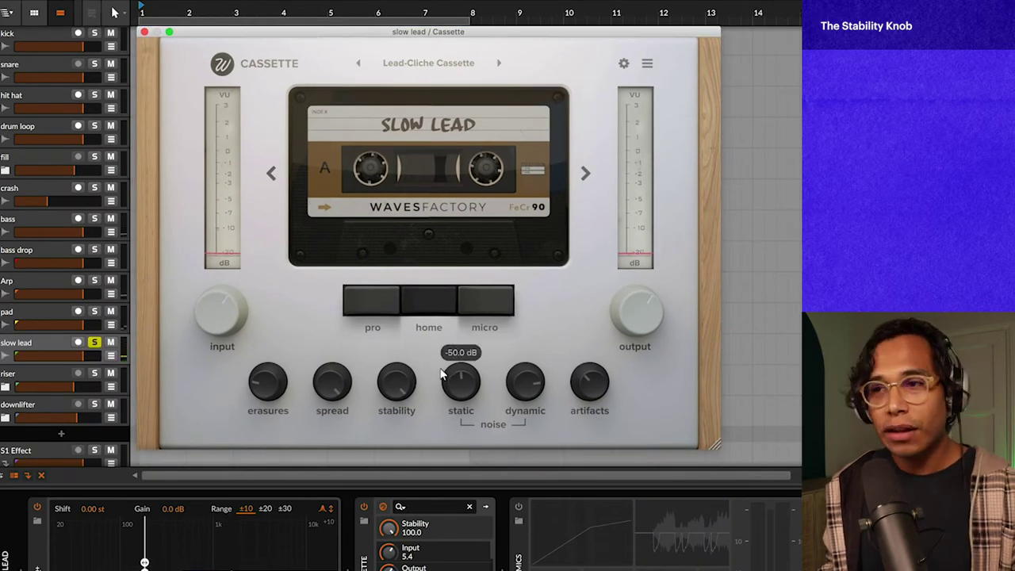
mouse_move(389, 382)
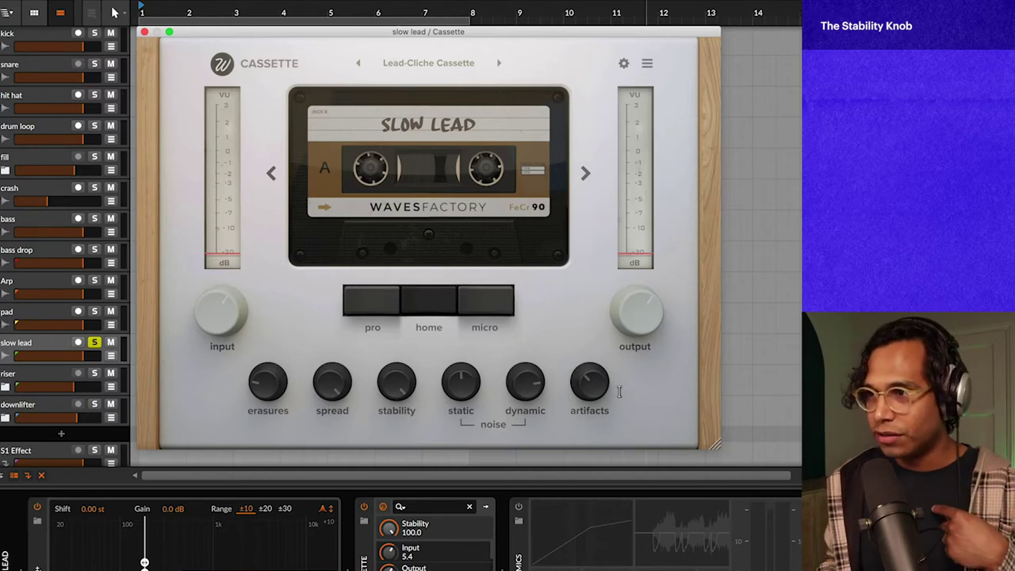
mouse_move(595, 388)
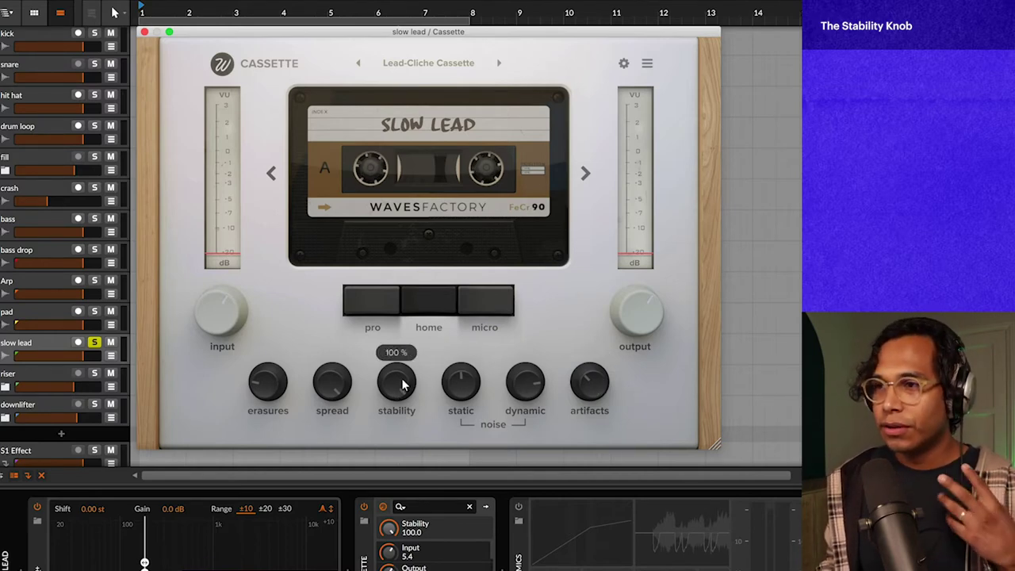
- Toggle the advanced settings panel open and shut several times, ending on the main face
click(622, 65)
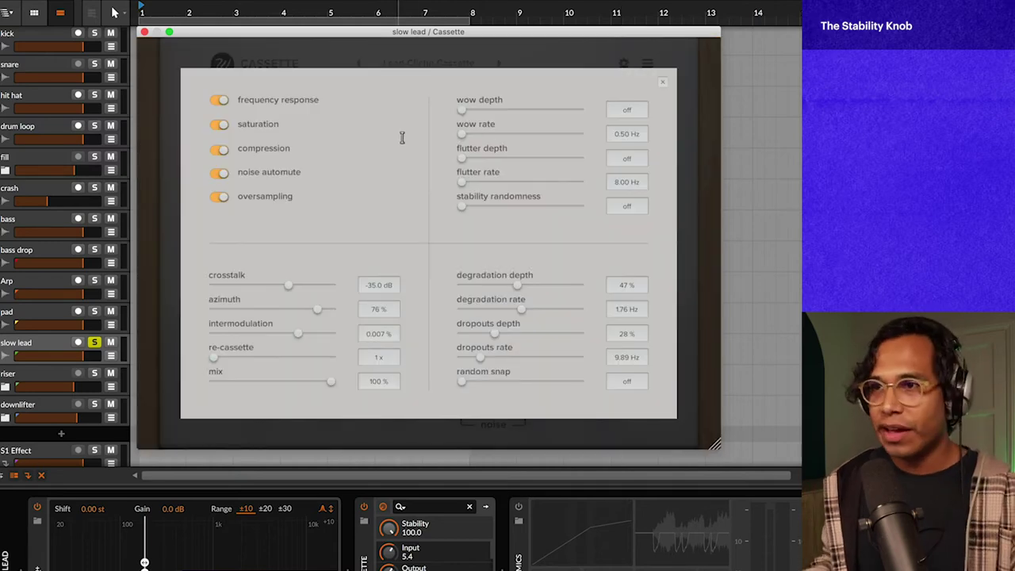
click(666, 87)
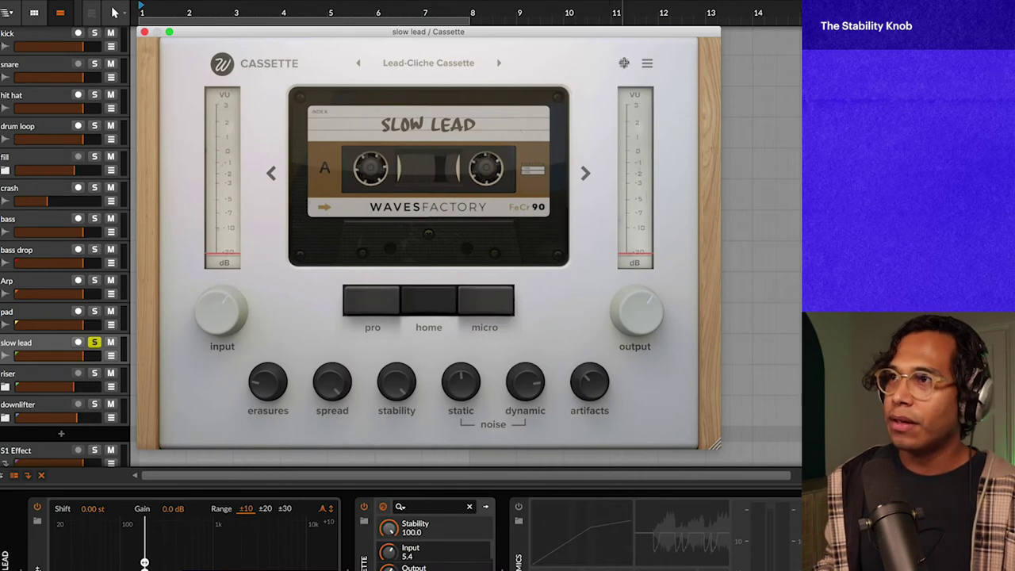
click(624, 64)
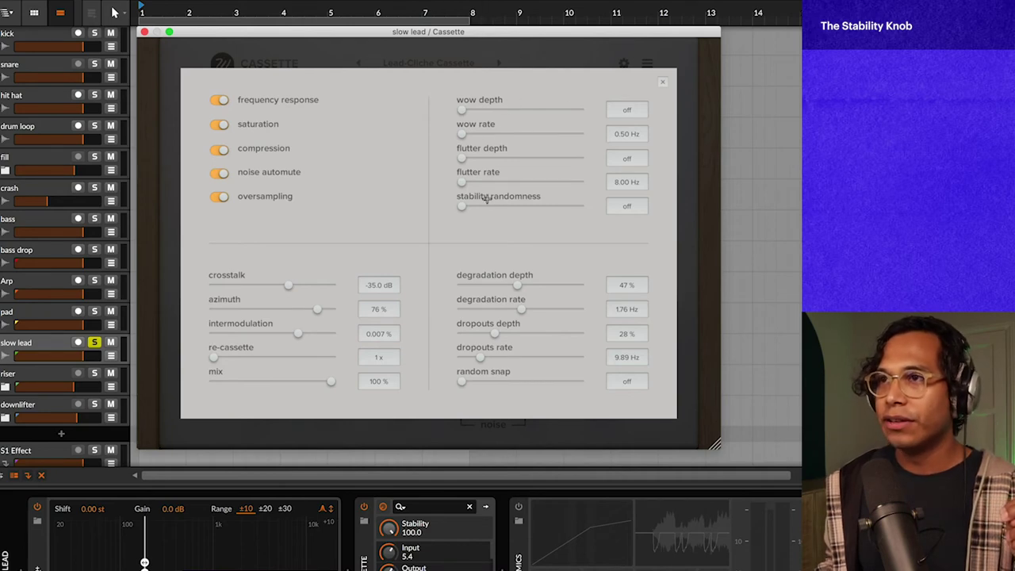
click(663, 82)
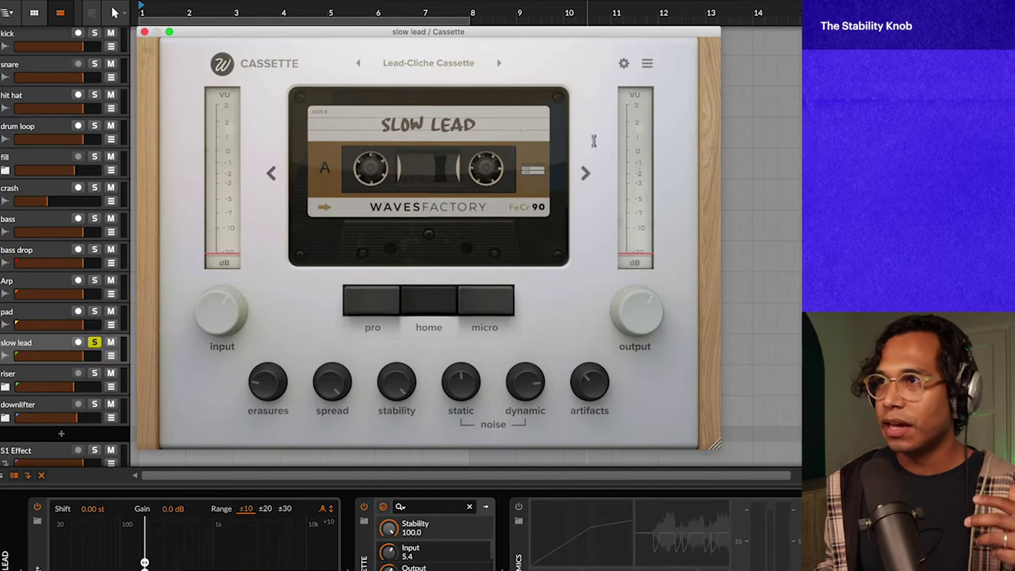
click(624, 65)
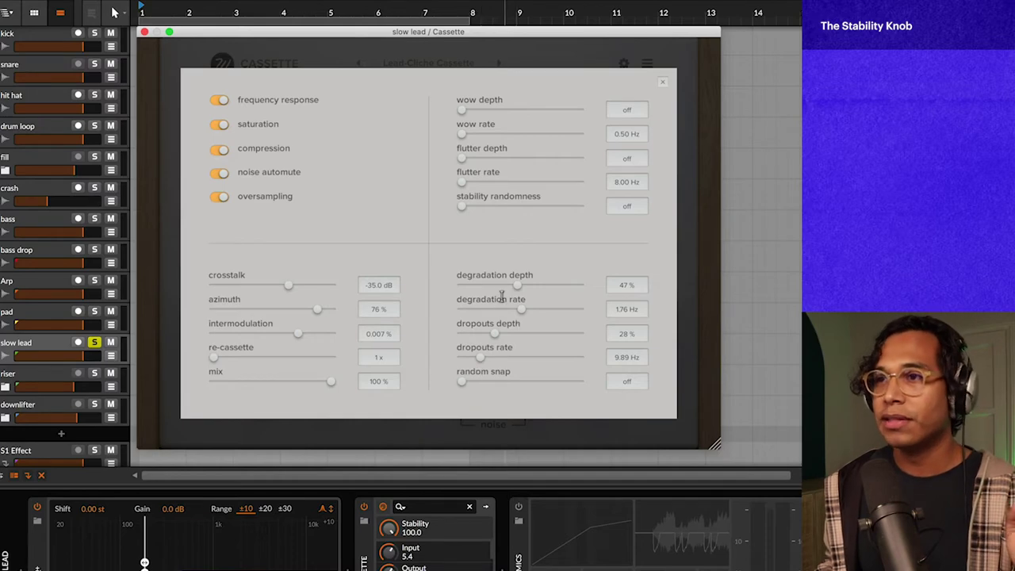
click(661, 87)
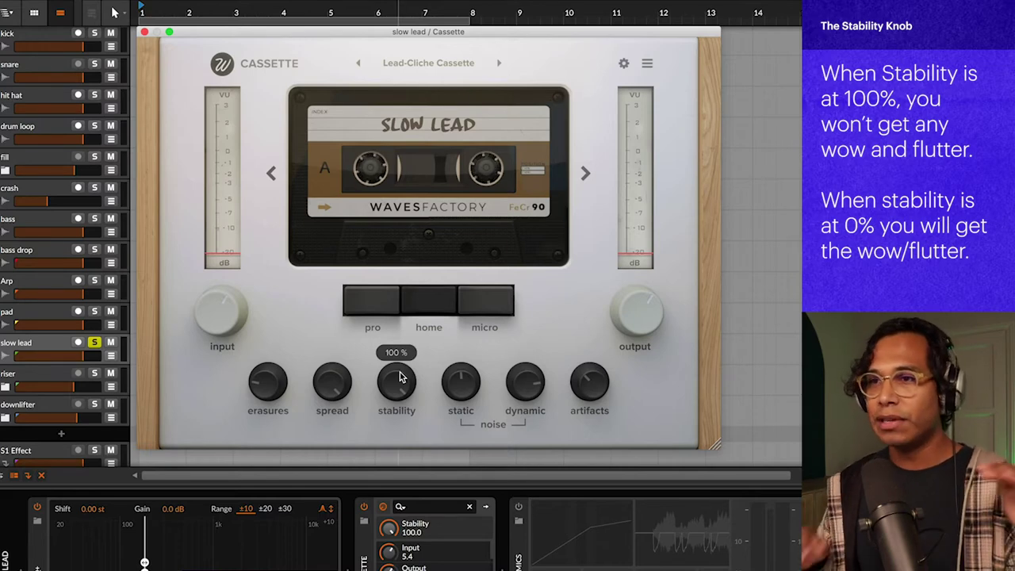
click(625, 64)
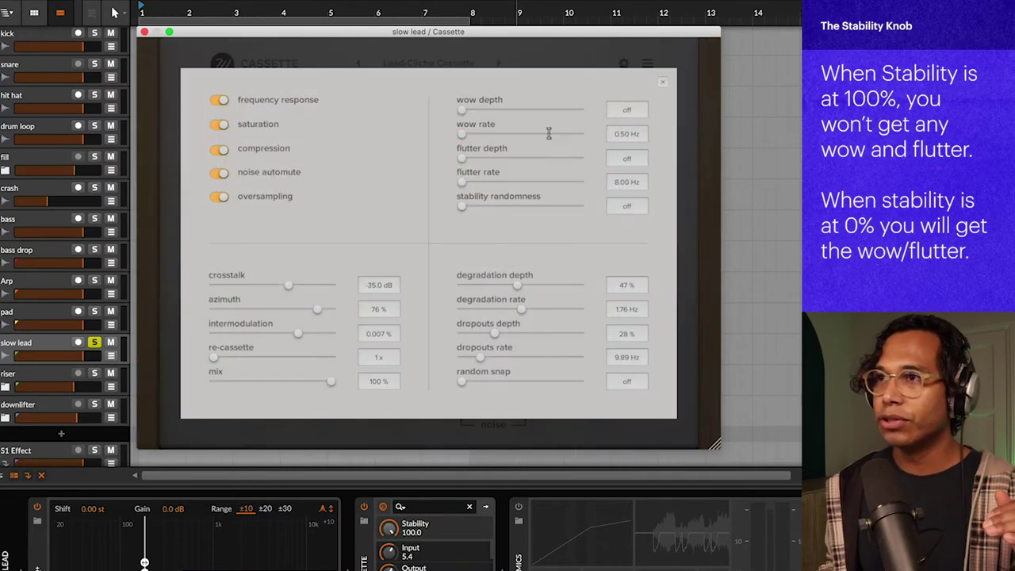
click(663, 85)
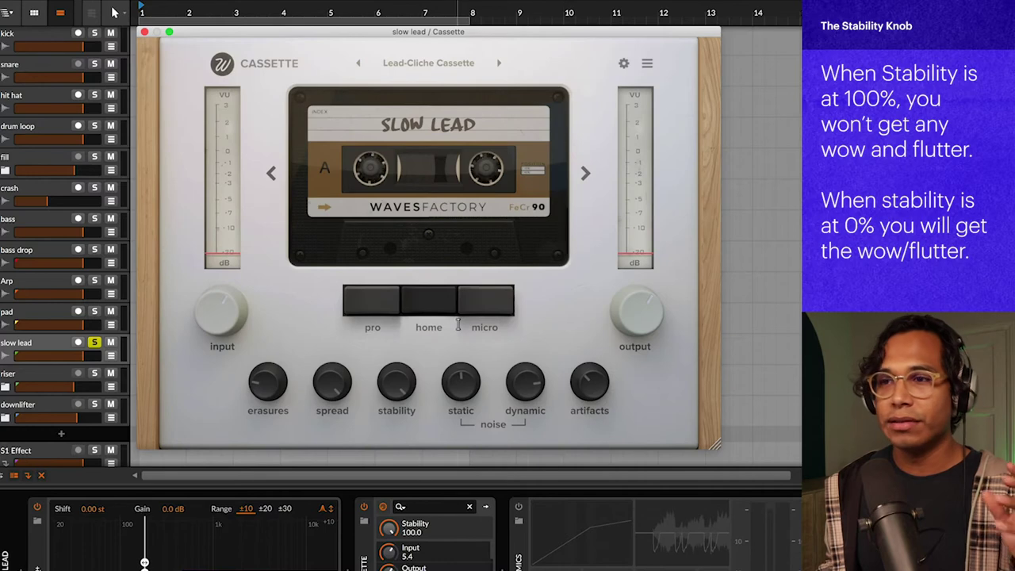
- Turn the slow lead's Stability from 100% down to 0% with advanced settings showing
drag(397, 386, 397, 476)
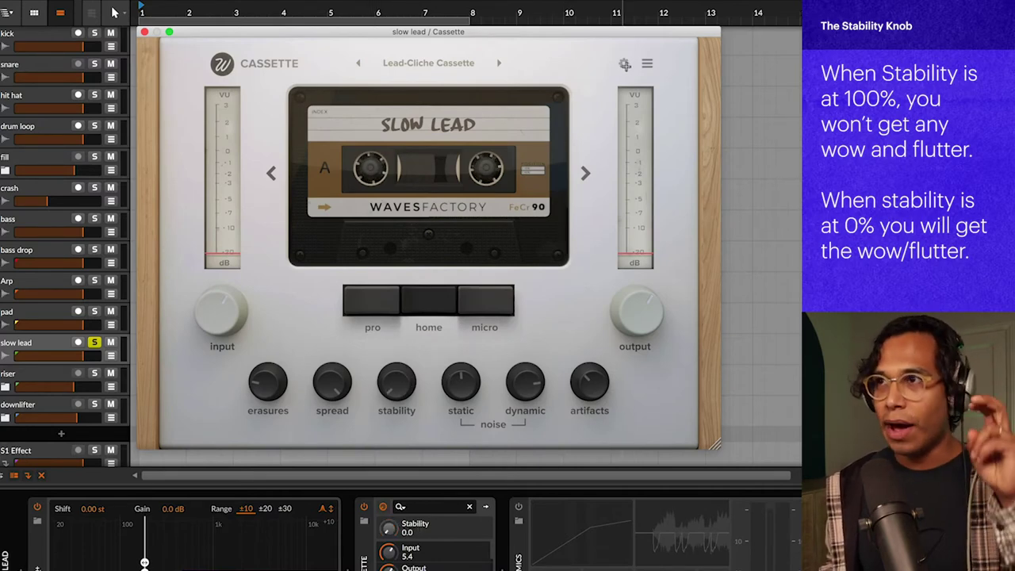
click(624, 64)
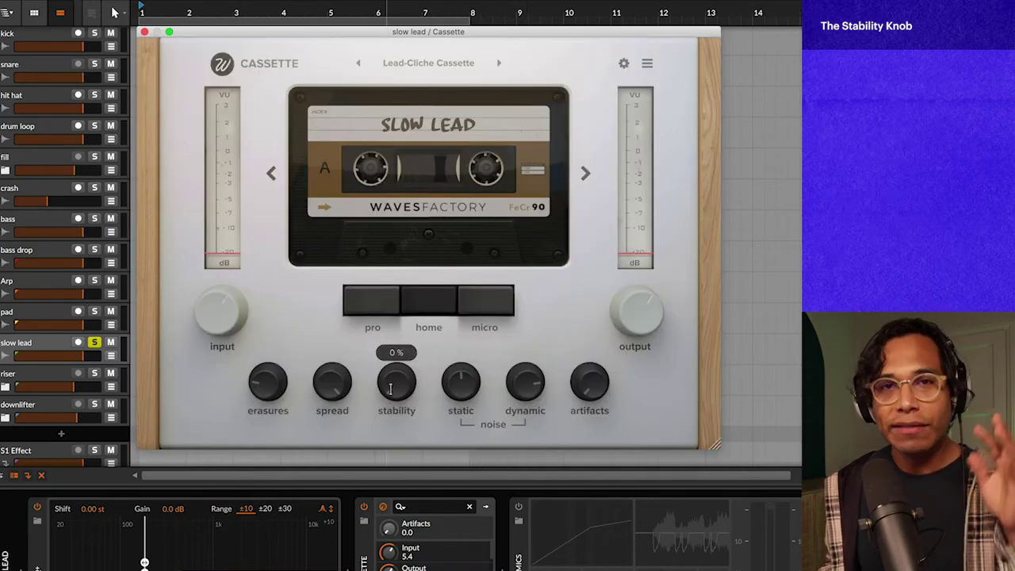
click(391, 387)
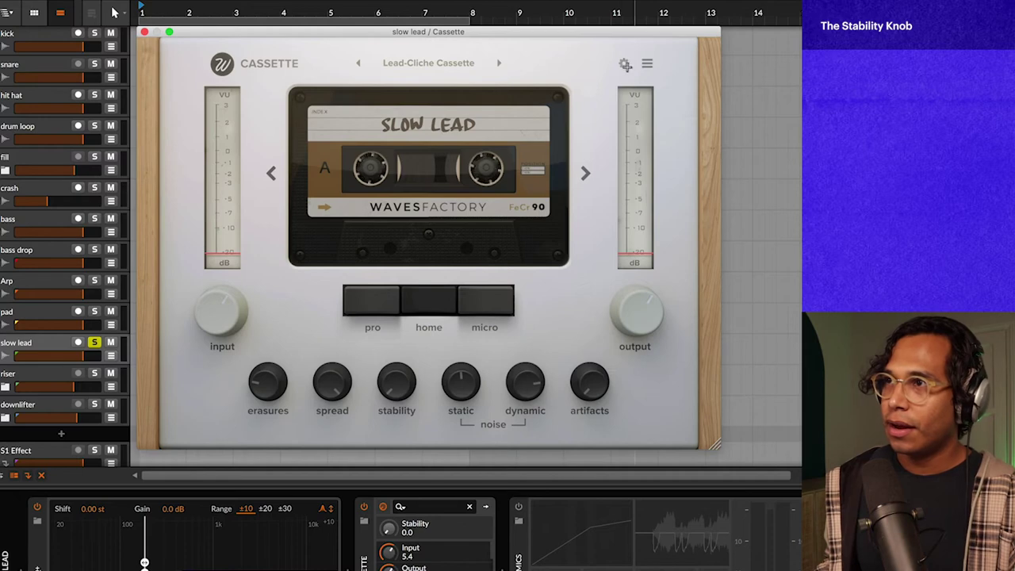
click(626, 65)
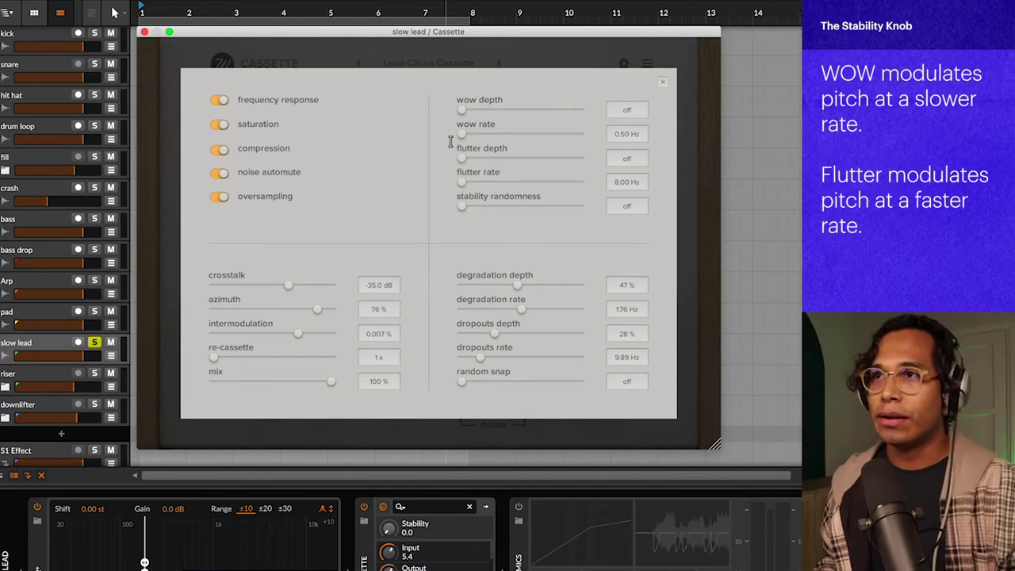
- Bring in wow on the slow lead, settling at 33 % depth and a 1.46 Hz rate
drag(462, 111, 476, 113)
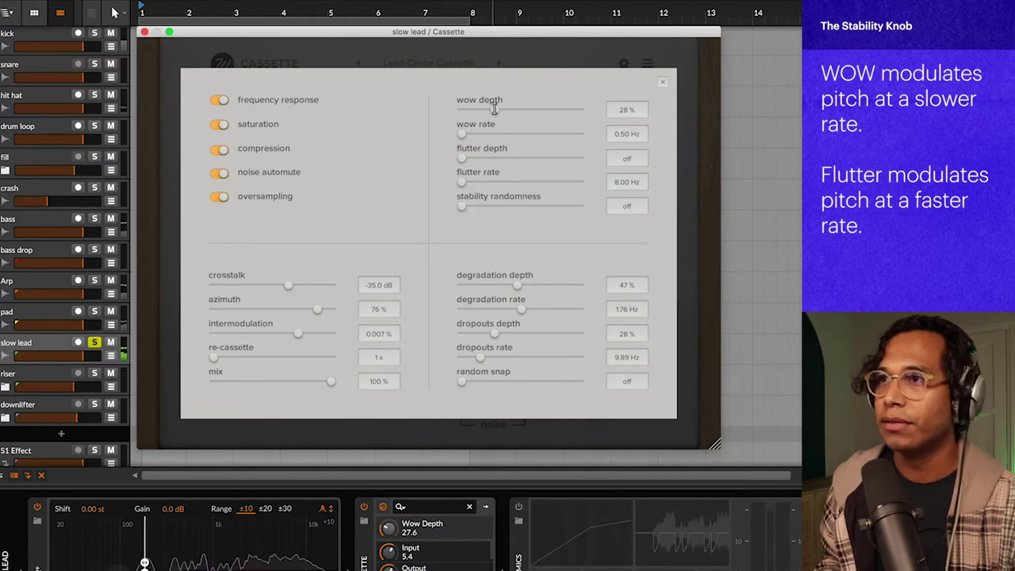
drag(494, 109, 588, 107)
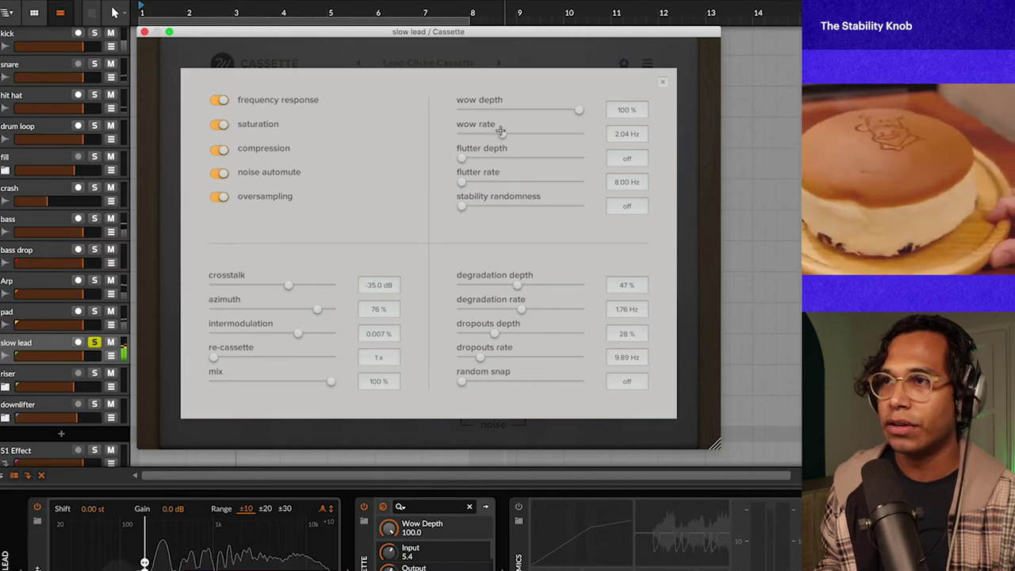
mouse_move(501, 132)
mouse_down()
mouse_move(578, 133)
mouse_move(483, 133)
mouse_up()
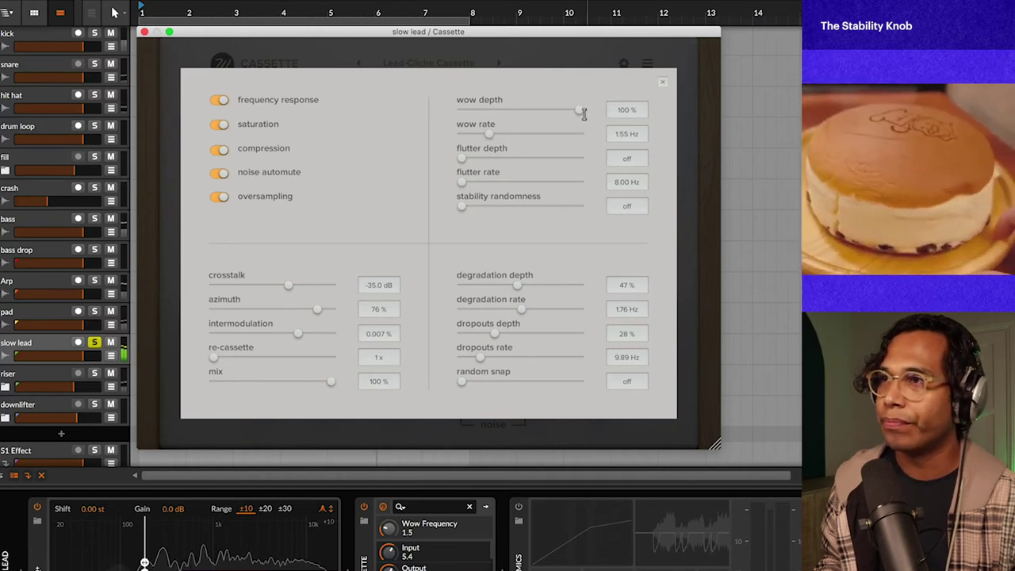
drag(579, 109, 510, 115)
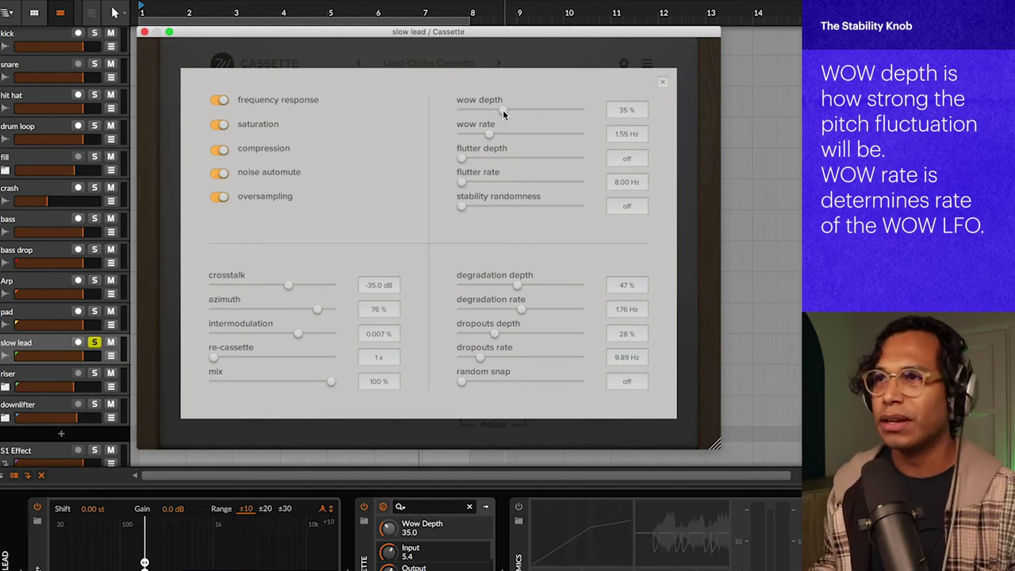
drag(503, 109, 489, 138)
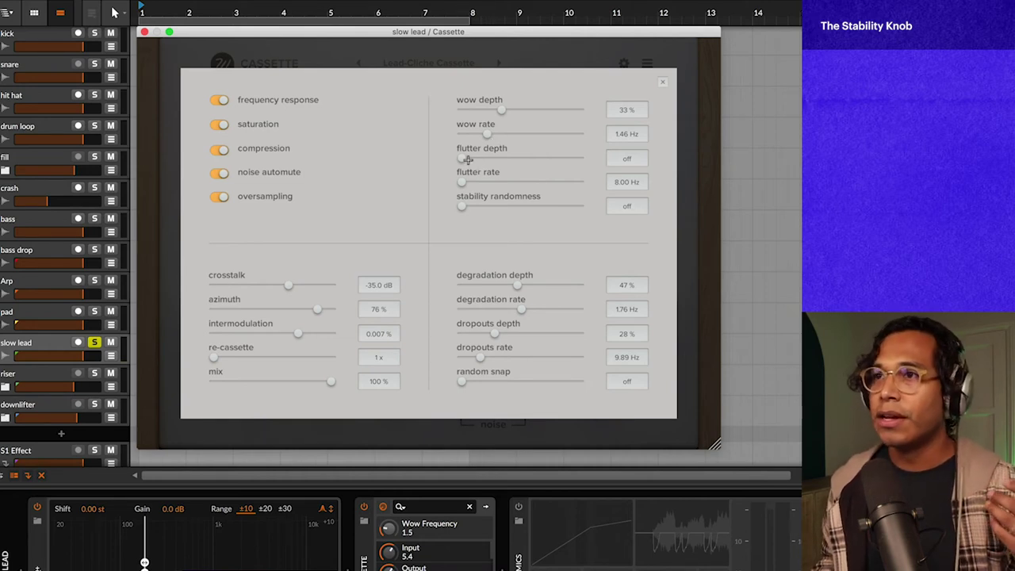
- Switch flutter on for the slow lead at 33 % depth with a 10.67 Hz rate
drag(465, 184, 420, 191)
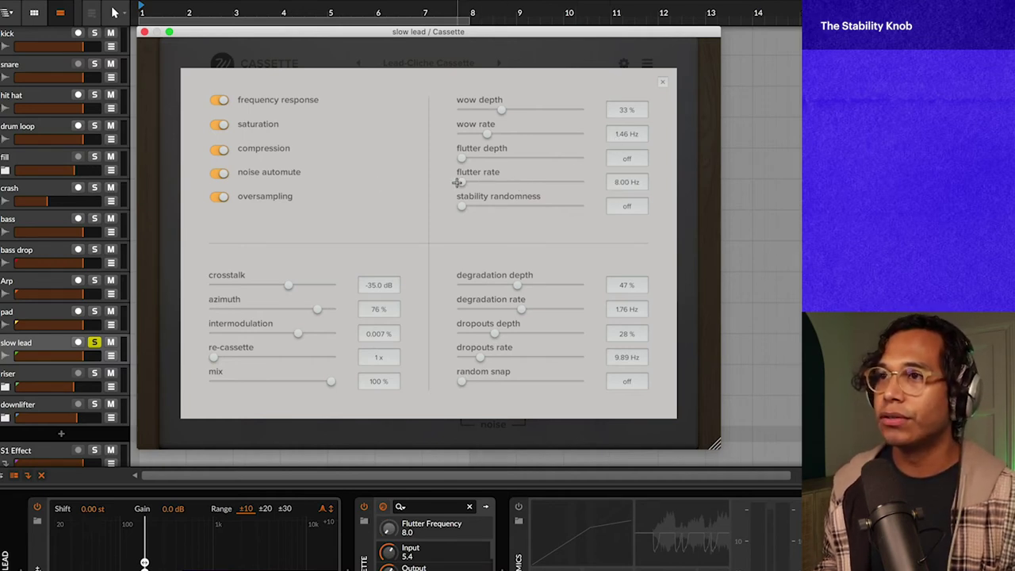
drag(462, 158, 598, 155)
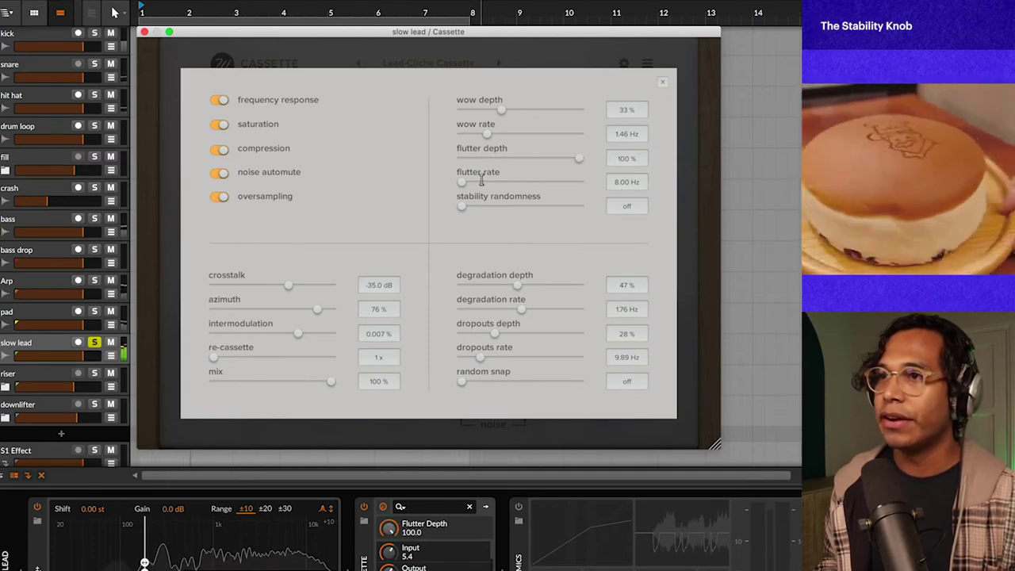
drag(508, 184, 479, 182)
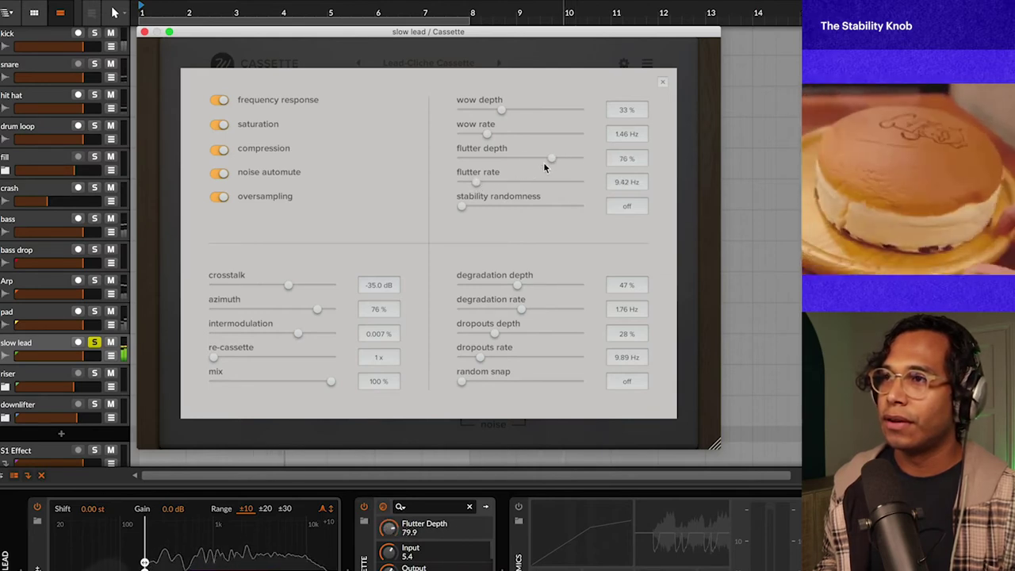
drag(547, 158, 483, 186)
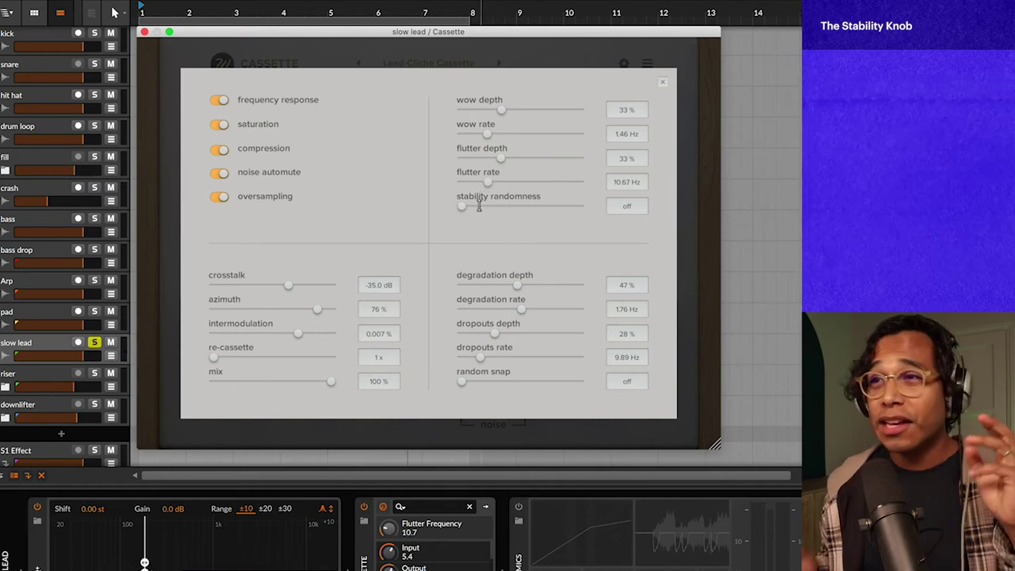
- Settle stability randomness at 15 %, raise wow depth to 38 % and return to the main face
drag(465, 206, 483, 210)
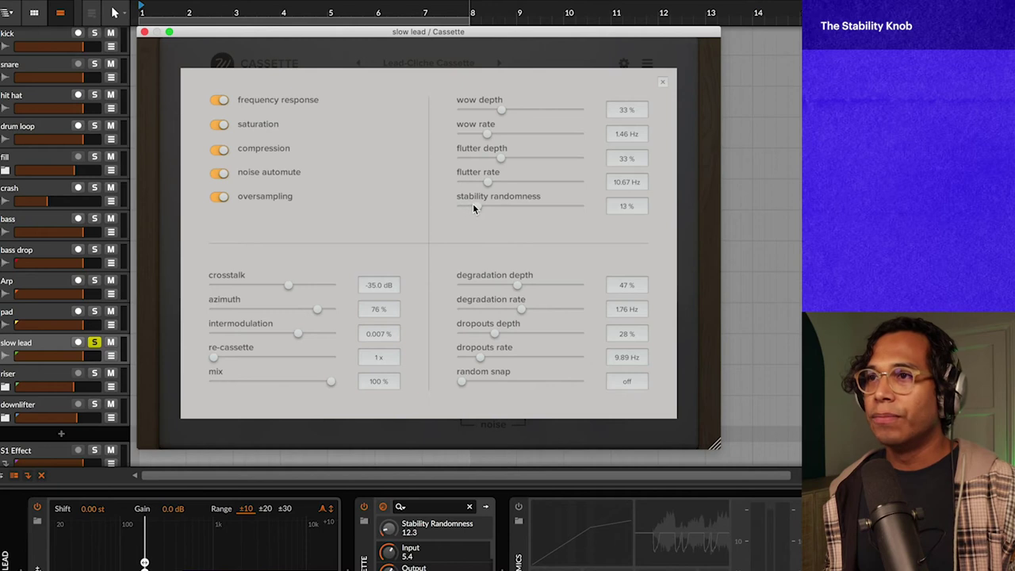
mouse_move(463, 204)
mouse_down()
mouse_move(487, 209)
mouse_move(479, 209)
mouse_up()
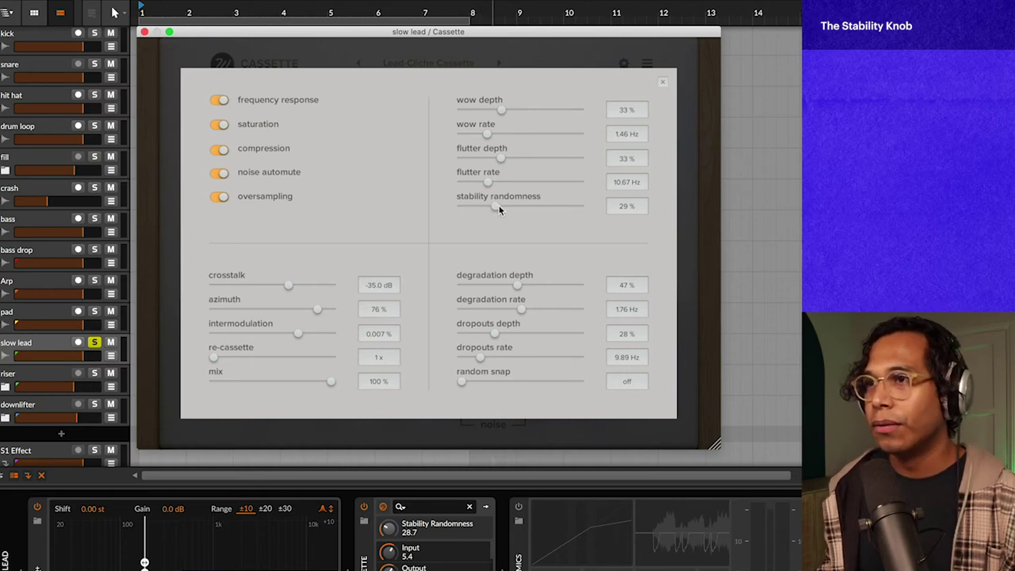
drag(497, 208, 639, 199)
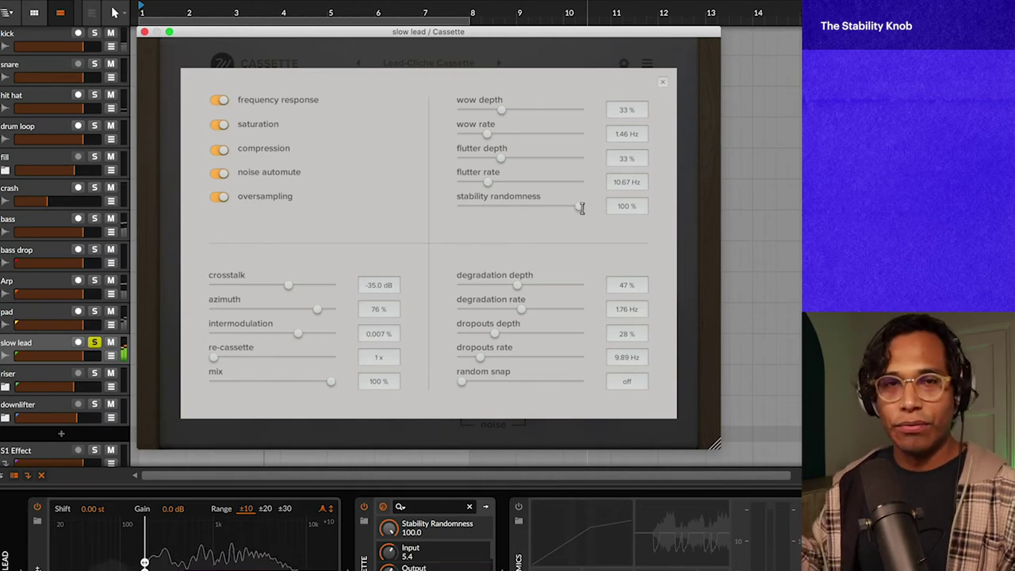
drag(582, 208, 294, 229)
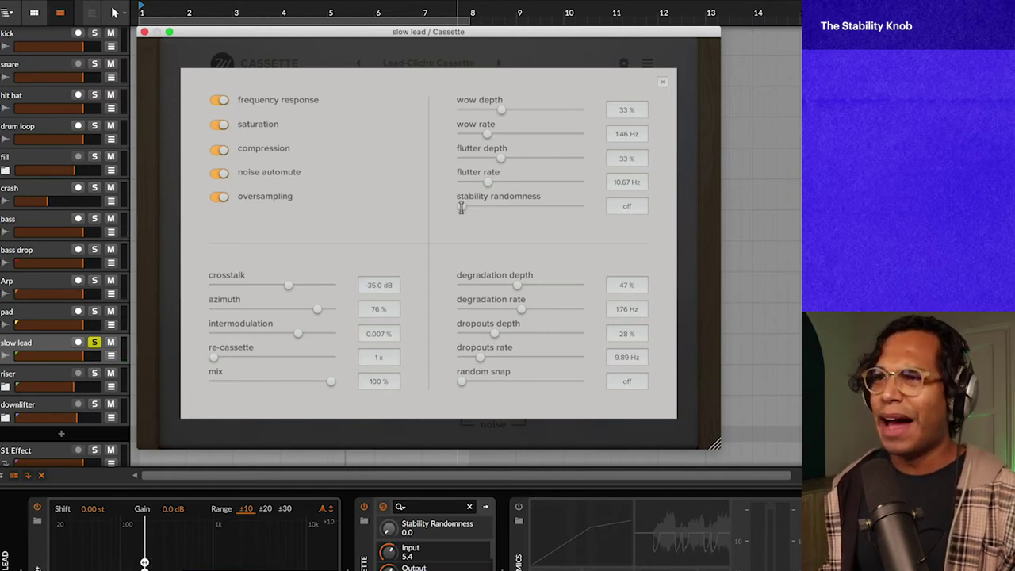
mouse_move(468, 208)
mouse_down()
mouse_move(487, 208)
mouse_move(477, 218)
mouse_up()
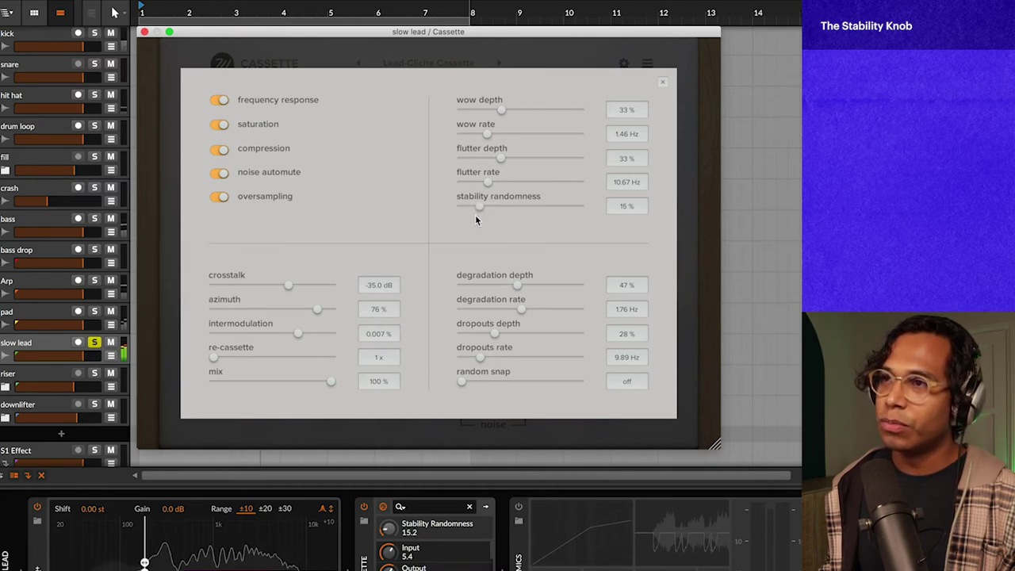
drag(502, 110, 507, 115)
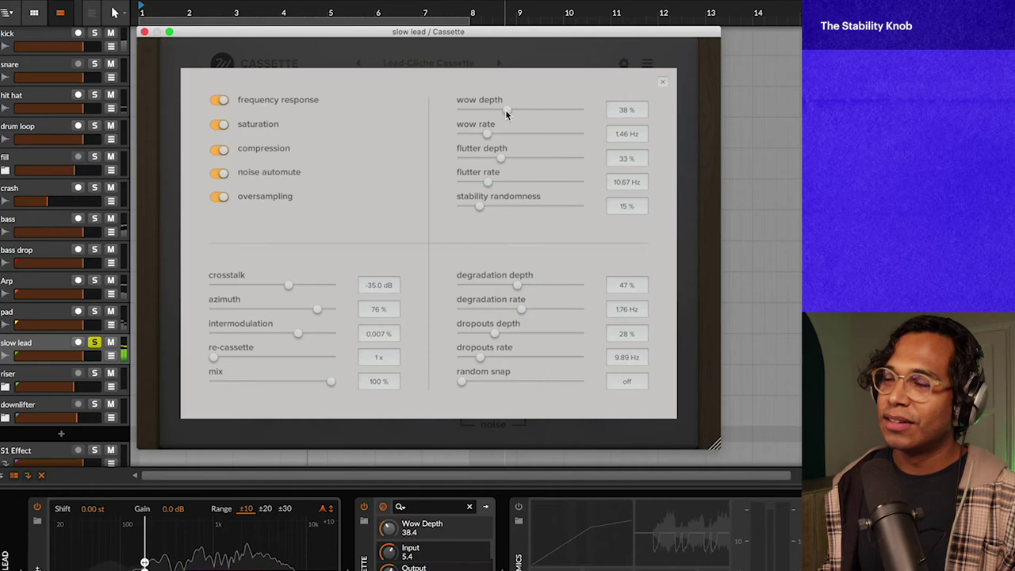
click(663, 81)
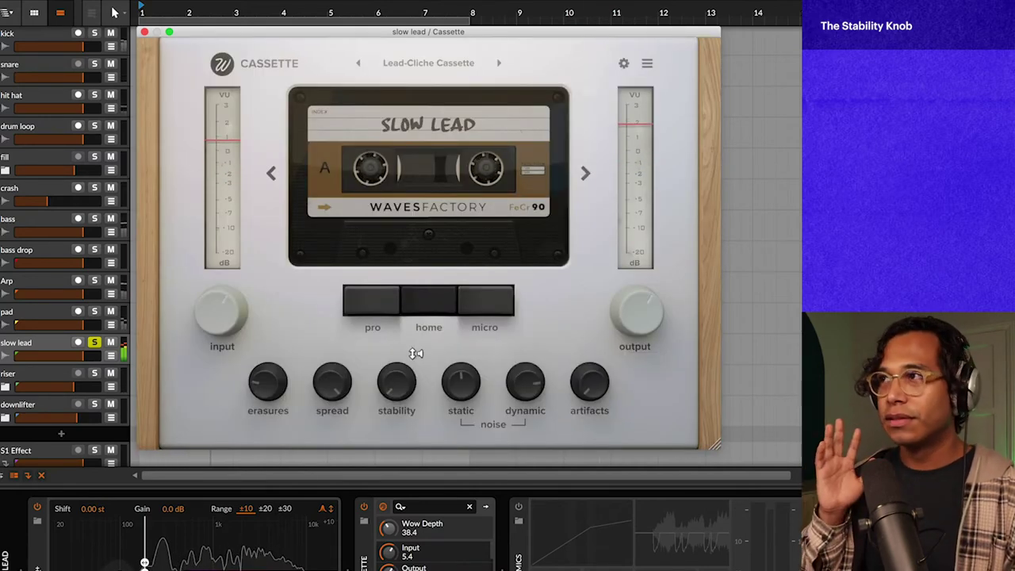
- Raise the slow lead's stability from 0 % to 58 %, then reopen the advanced settings
mouse_move(390, 381)
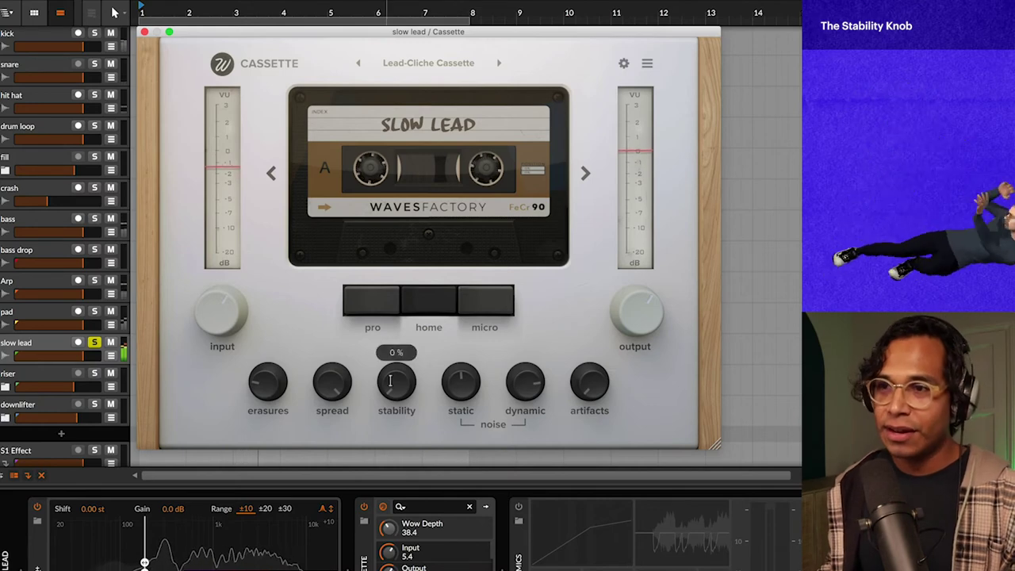
click(393, 388)
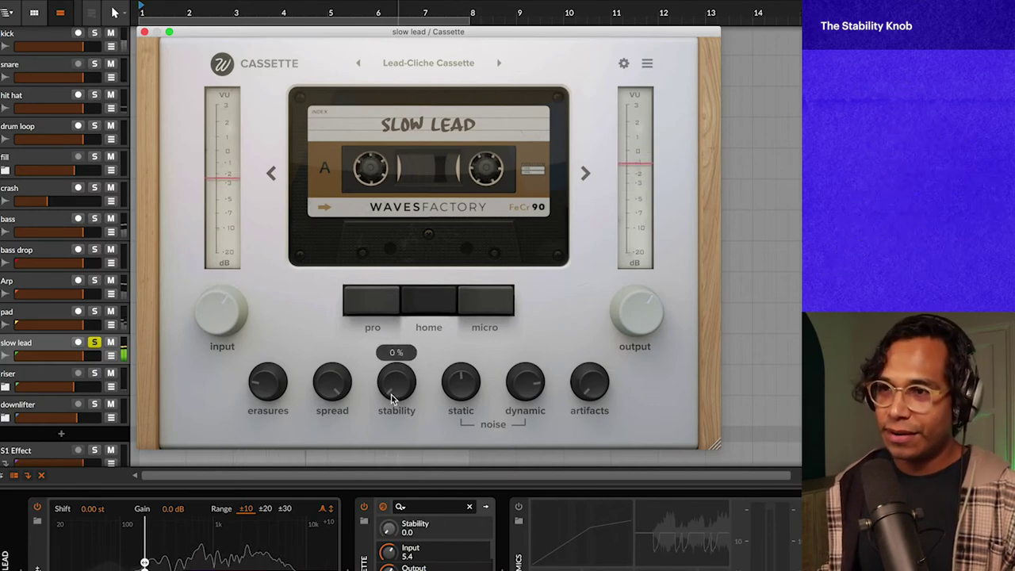
drag(391, 399, 400, 351)
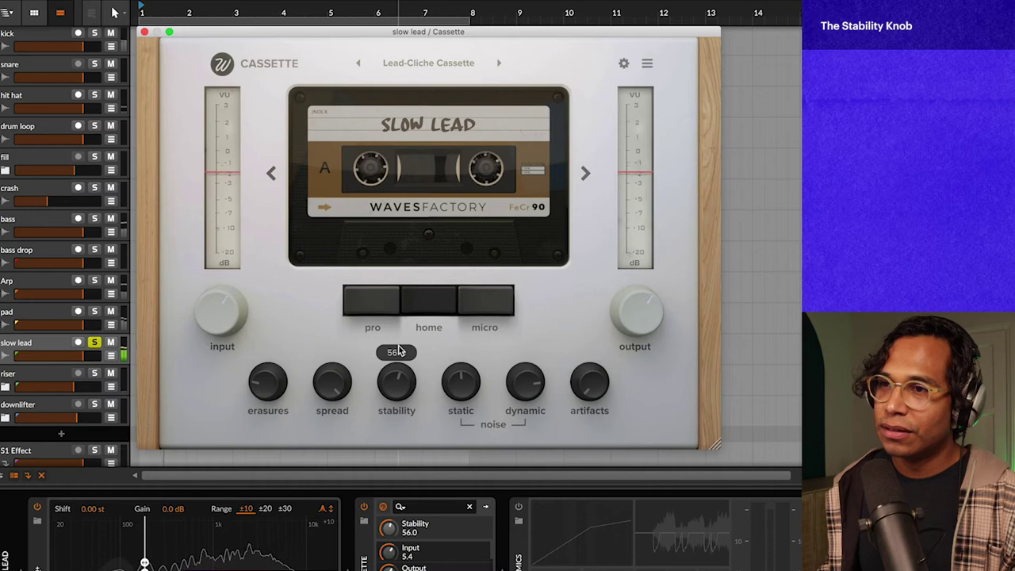
drag(399, 350, 410, 361)
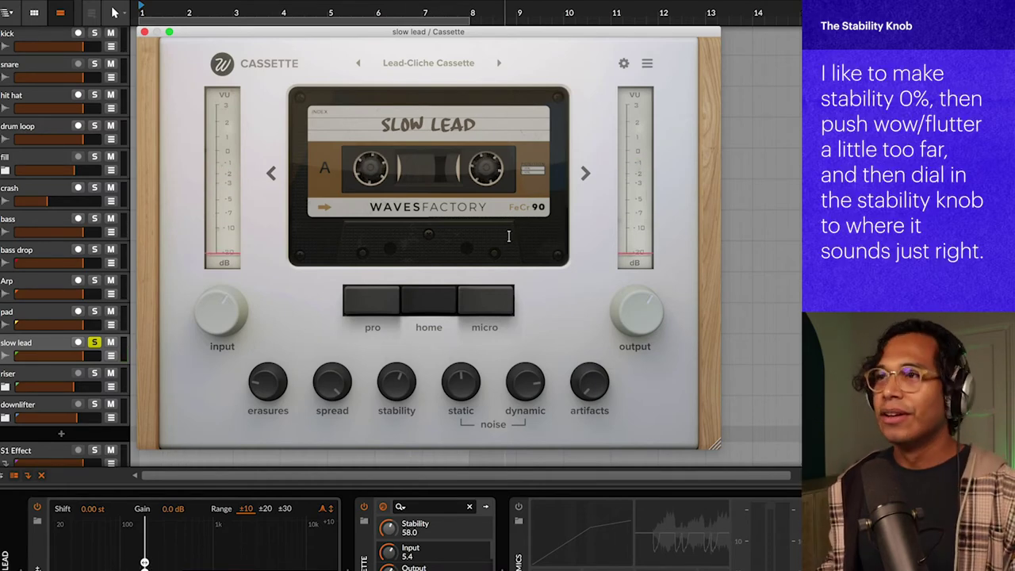
click(623, 63)
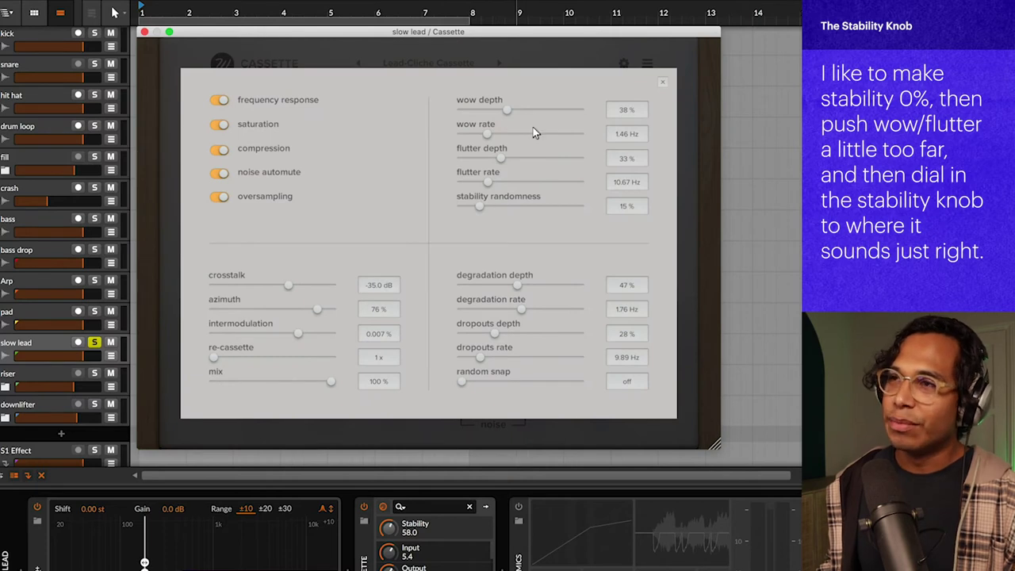
- Close the slow lead's advanced settings panel to return to the main view
click(663, 82)
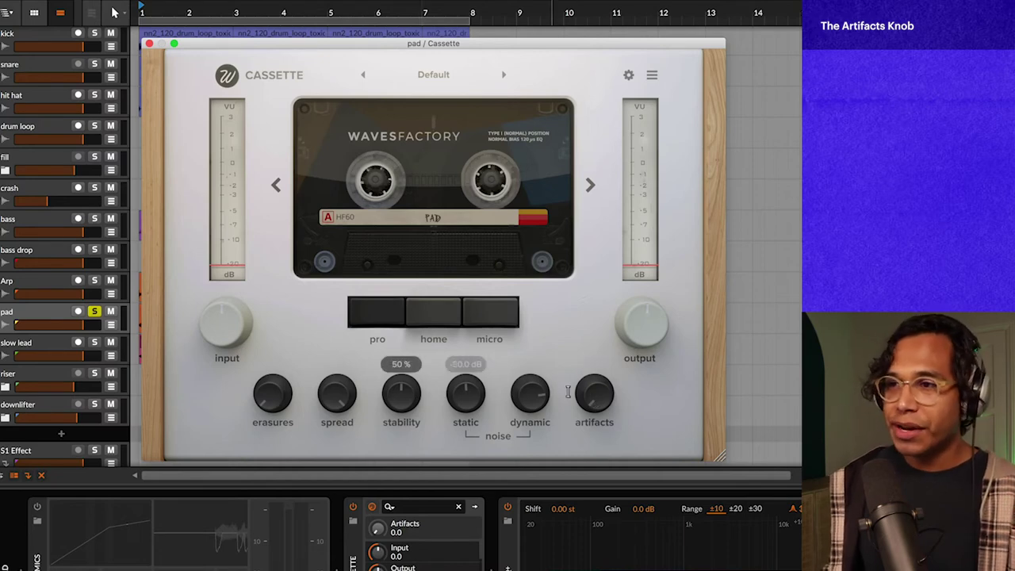
- Turn the pad's artifacts up to 100 % and bring up the advanced tape settings
drag(595, 396, 605, 371)
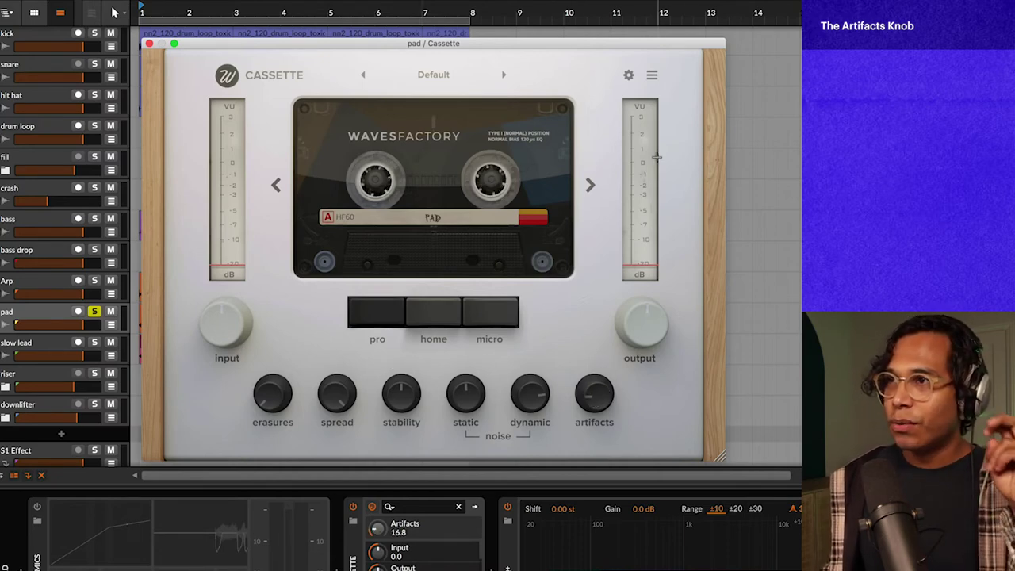
click(629, 76)
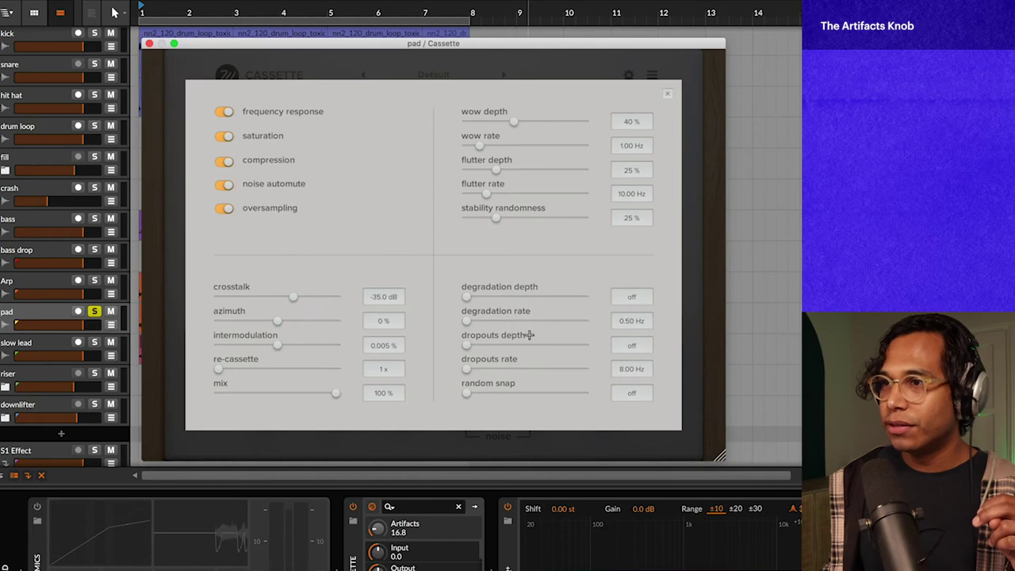
click(669, 96)
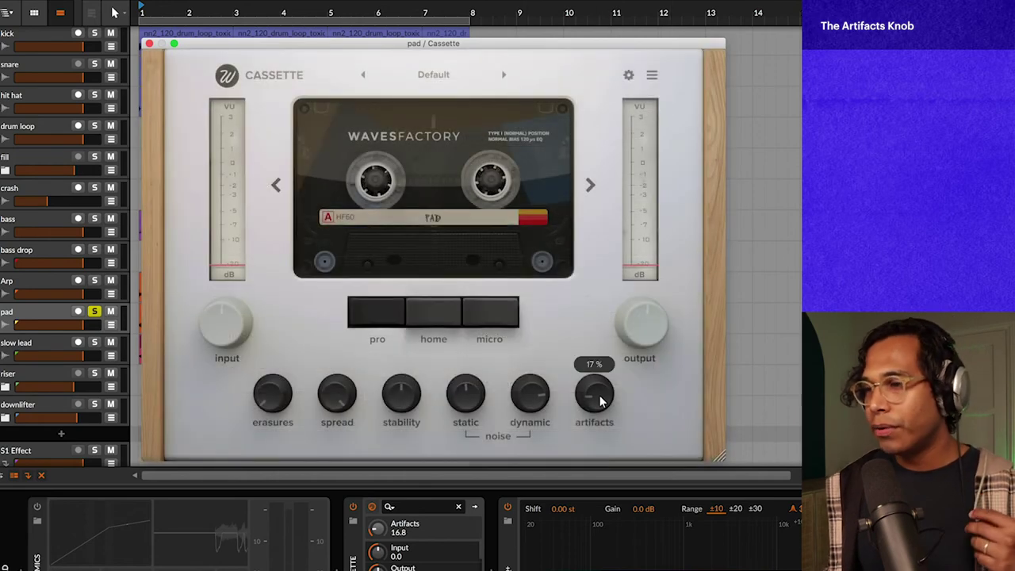
drag(601, 402, 594, 254)
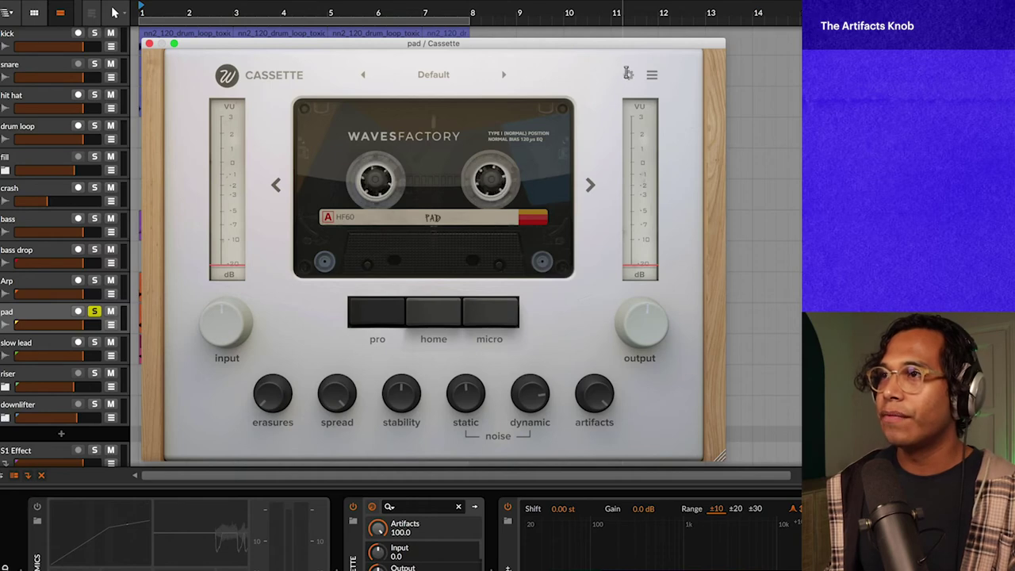
click(627, 74)
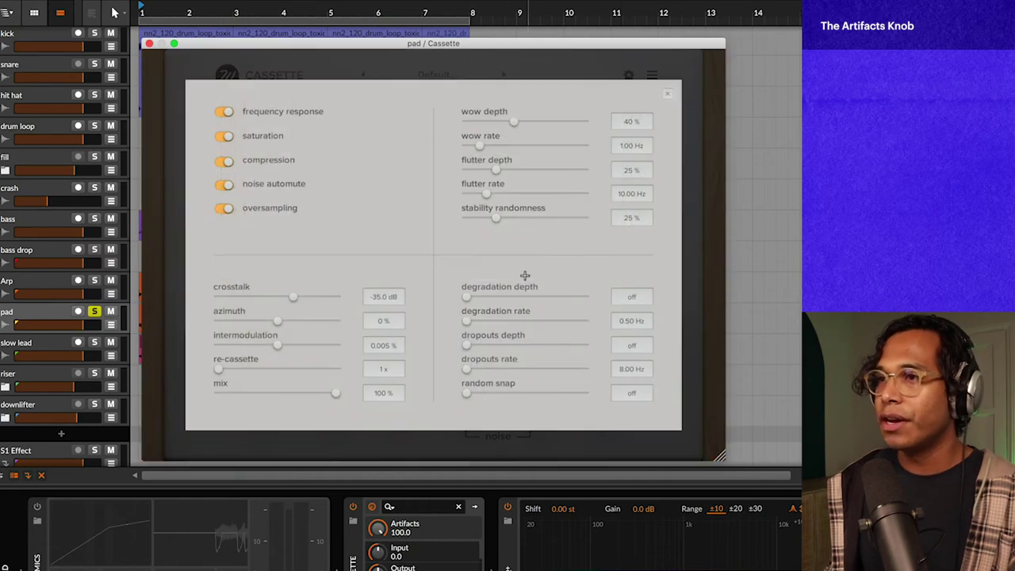
click(466, 298)
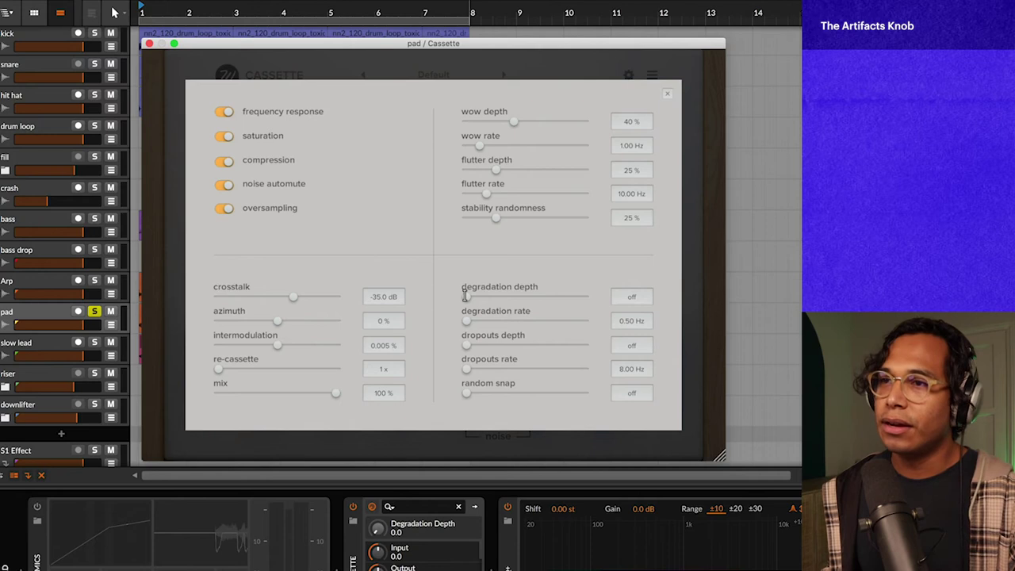
- Set the pad's degradation to 60 % depth with a 1.32 Hz rate
drag(466, 295, 521, 296)
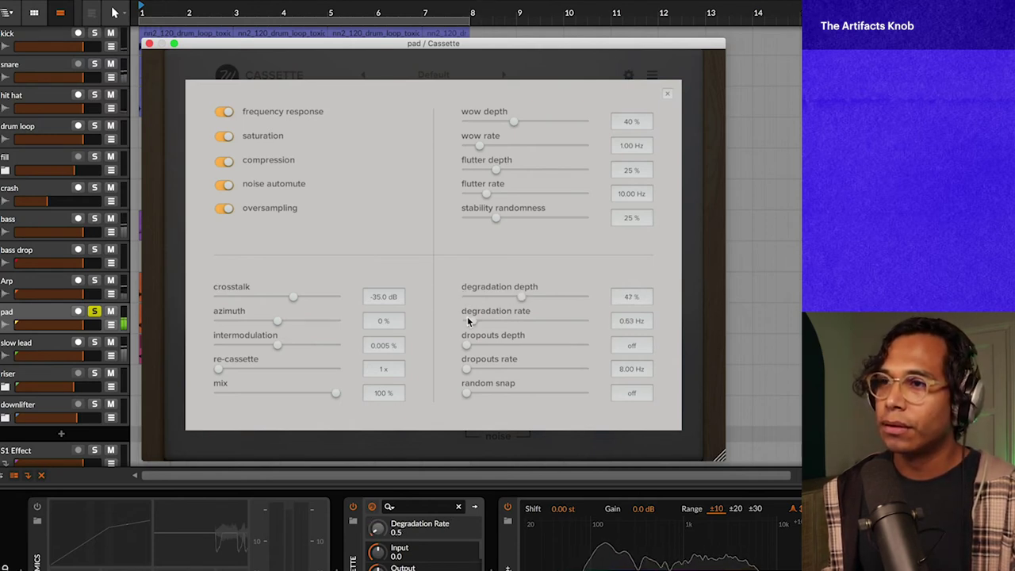
drag(466, 320, 547, 295)
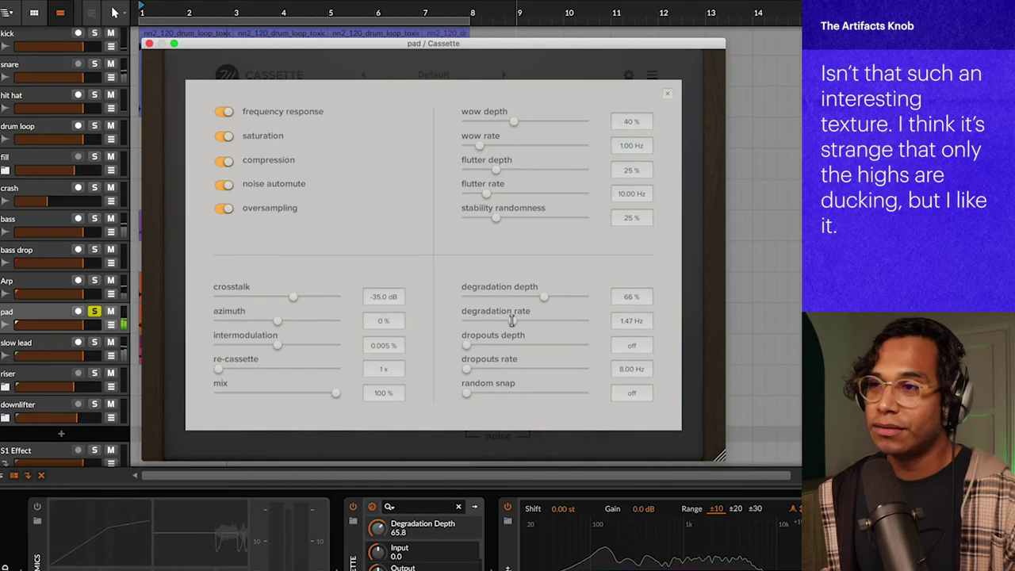
drag(518, 318, 506, 324)
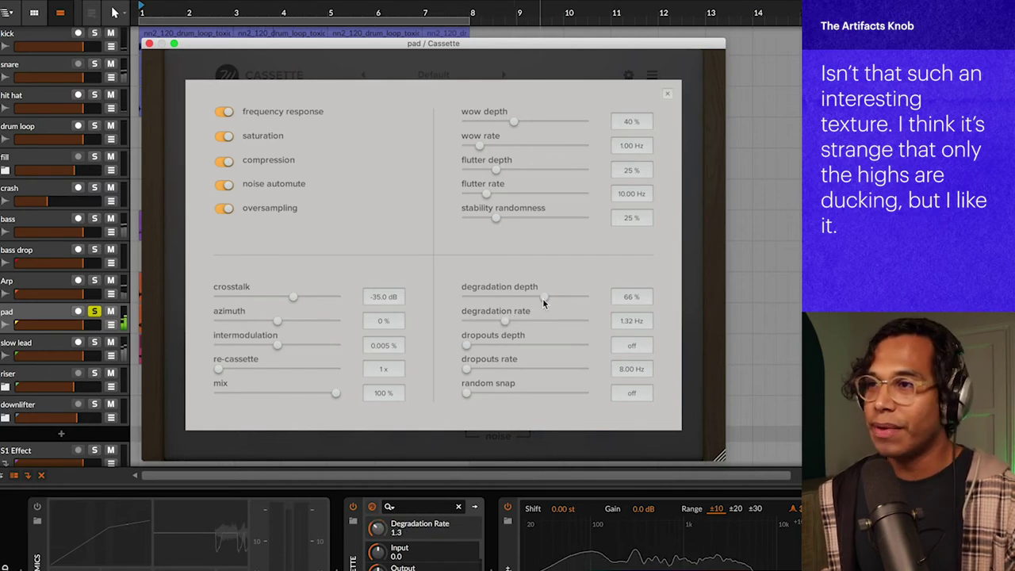
drag(544, 298, 526, 306)
drag(467, 345, 441, 343)
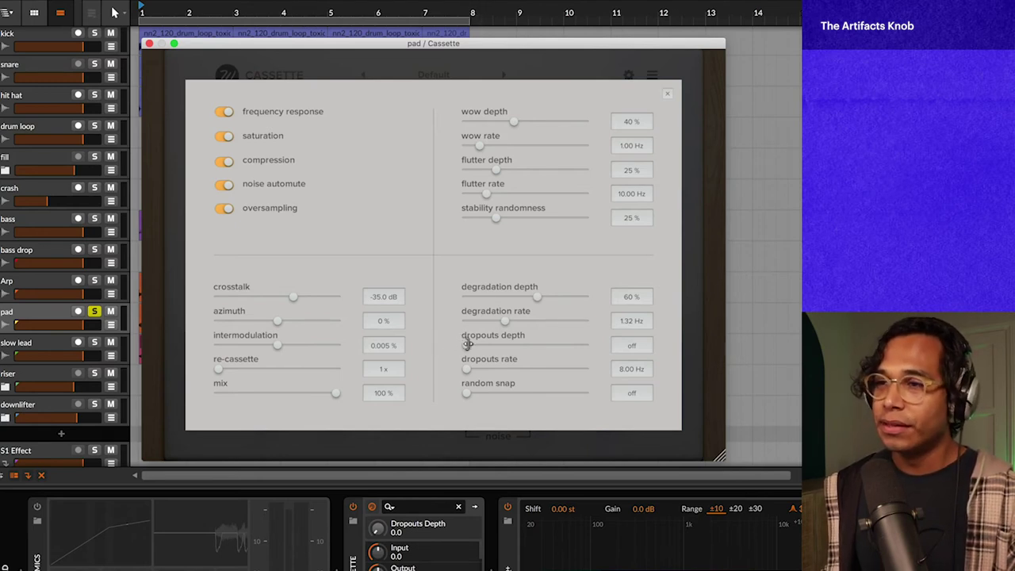
- Set the pad's dropouts to 23 % depth with a 9.64 Hz rate
drag(468, 343, 542, 347)
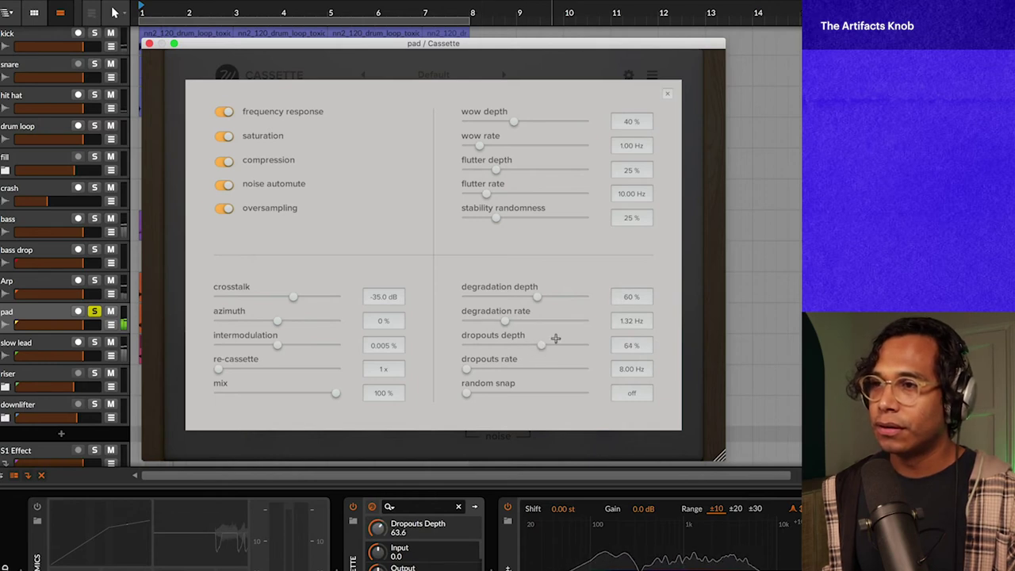
click(489, 369)
drag(541, 346, 493, 369)
click(562, 347)
drag(563, 349, 491, 350)
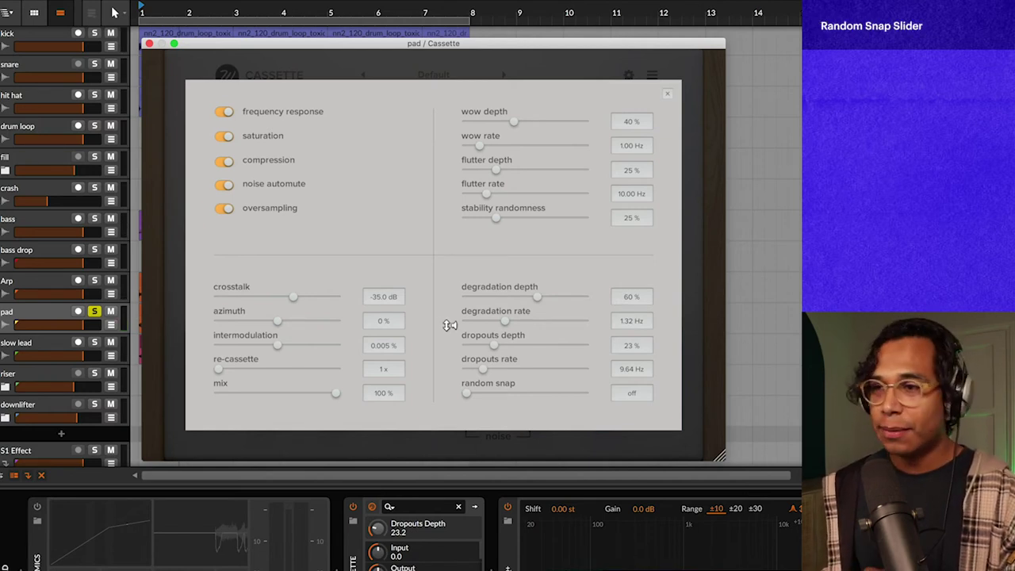
- Try a high random snap amount and check the artifacts amount on the main face
drag(467, 399, 429, 390)
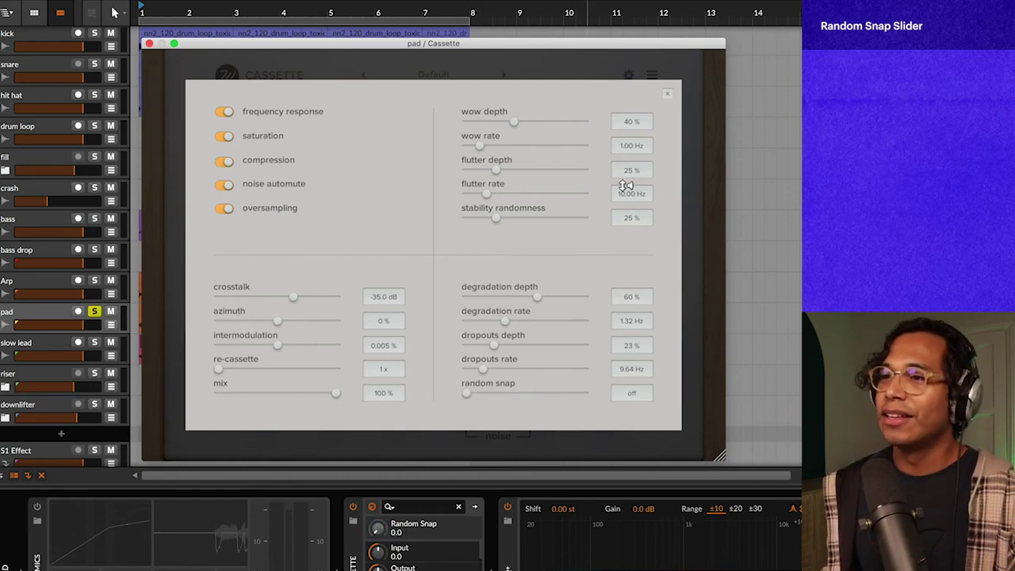
click(667, 94)
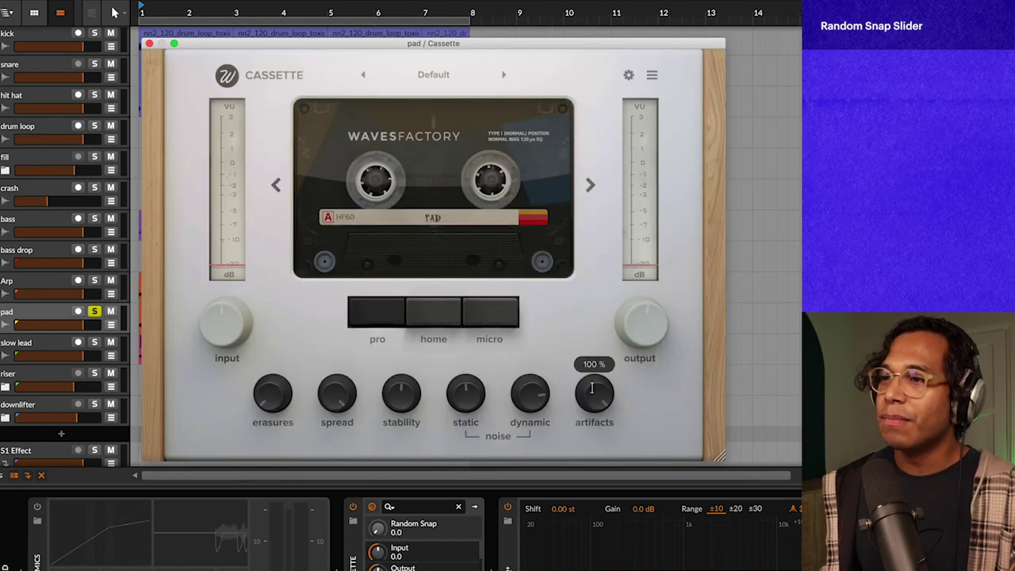
click(592, 388)
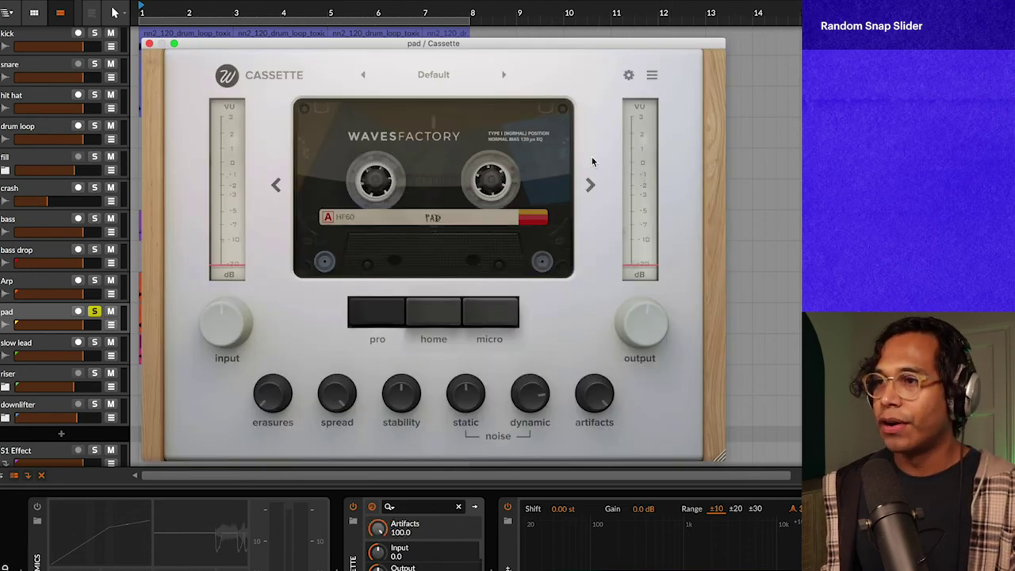
click(628, 75)
- Sweep random snap up to full and back down, settling it at about 6 %
click(474, 393)
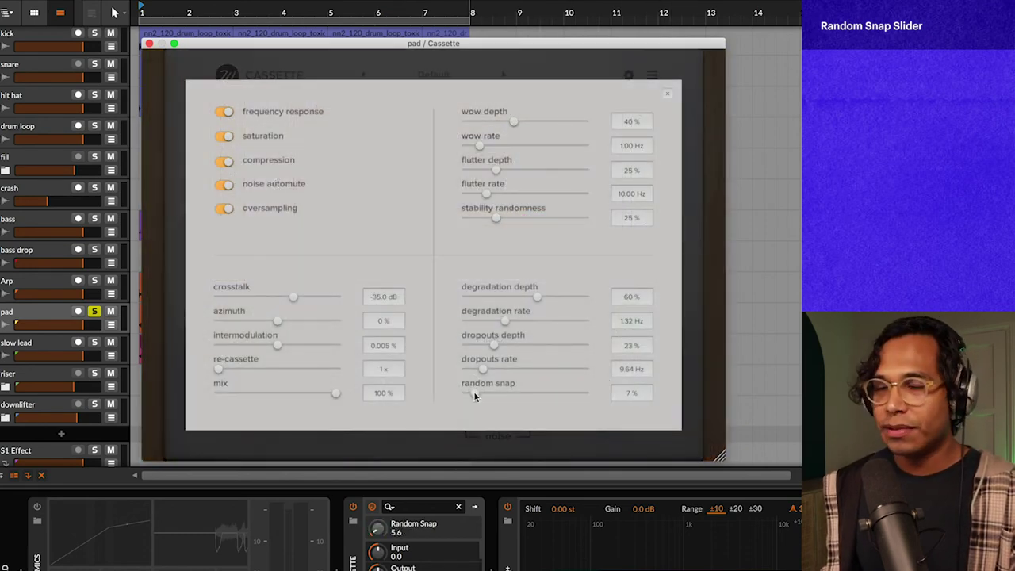
mouse_move(473, 393)
mouse_down()
mouse_move(546, 392)
mouse_move(456, 389)
mouse_up()
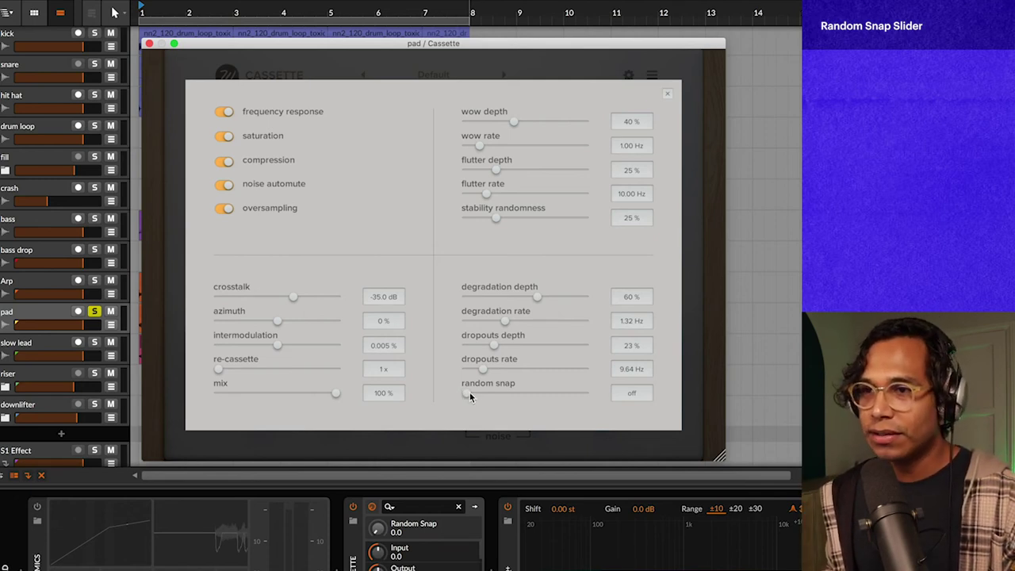
drag(470, 392, 587, 388)
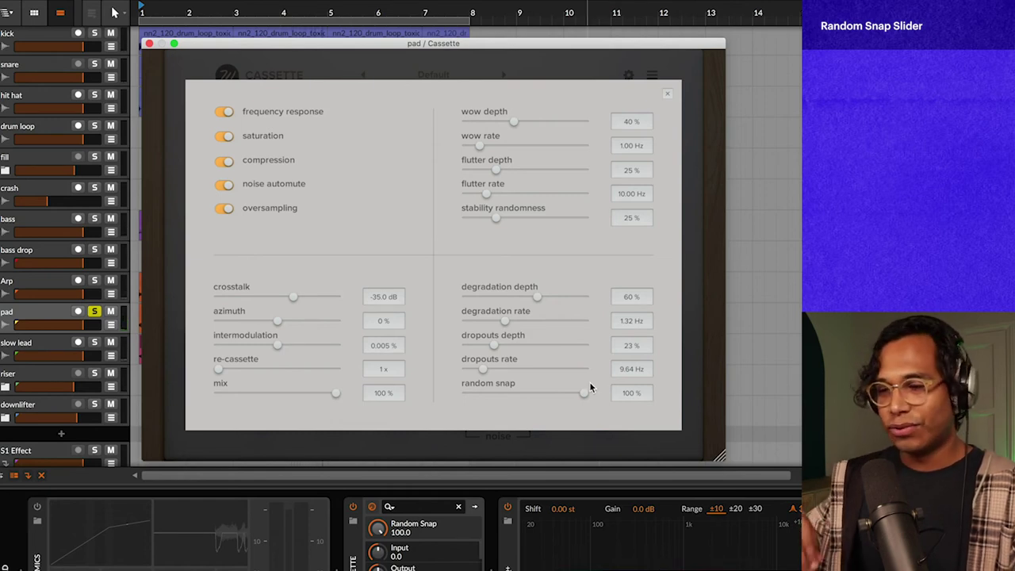
mouse_move(579, 393)
mouse_down()
mouse_move(498, 396)
mouse_move(588, 390)
mouse_up()
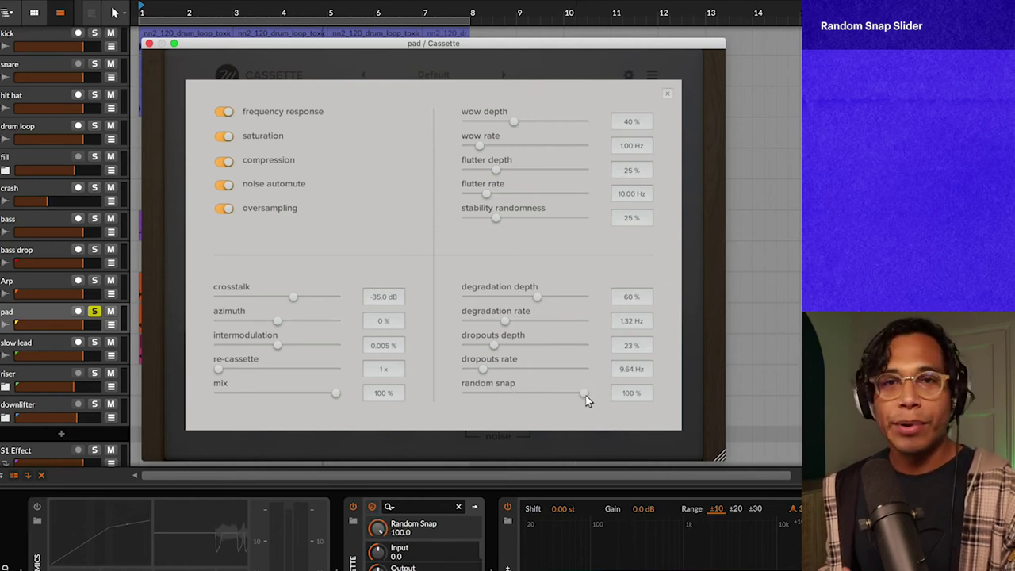
drag(585, 394, 468, 401)
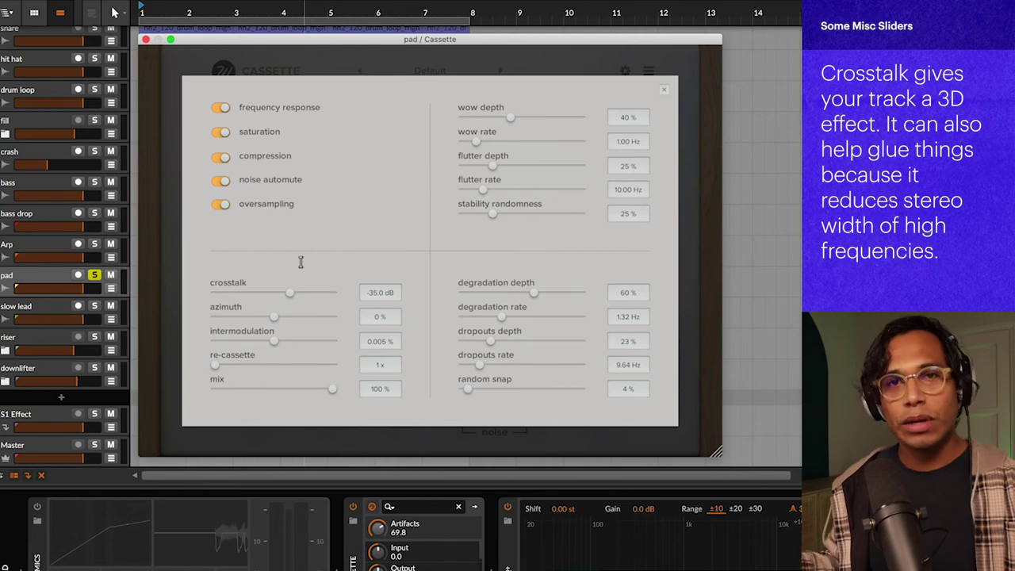
- Set the pad's crosstalk to -22.6 dB, azimuth to 59 % and intermodulation to 0.001 %
drag(290, 293, 305, 292)
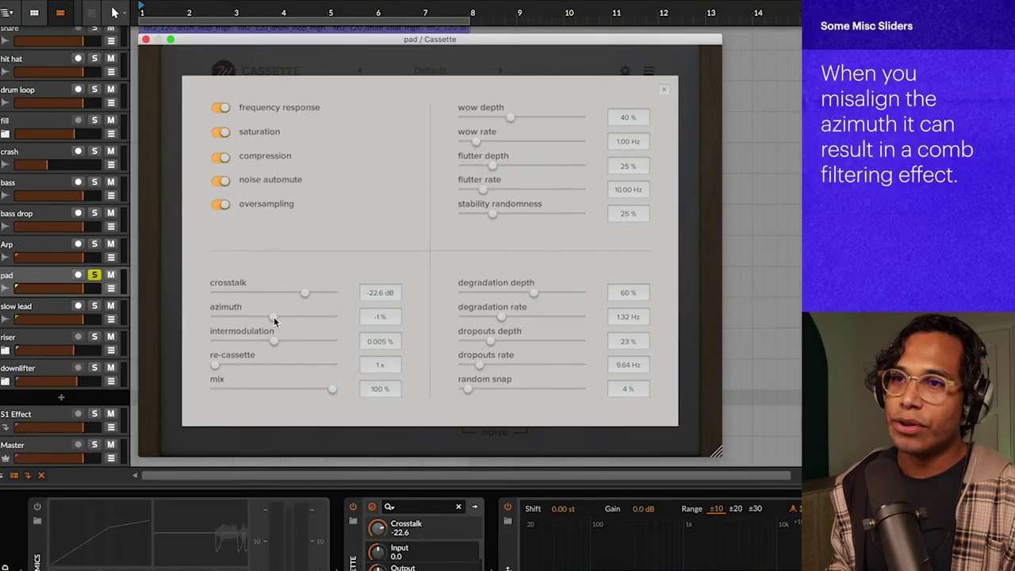
drag(274, 320, 317, 314)
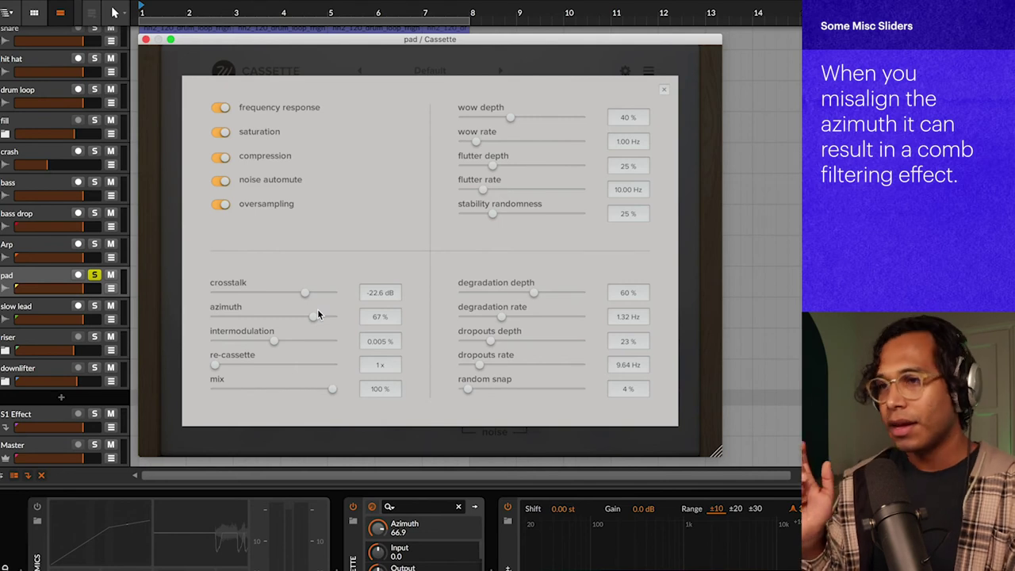
drag(317, 314, 308, 317)
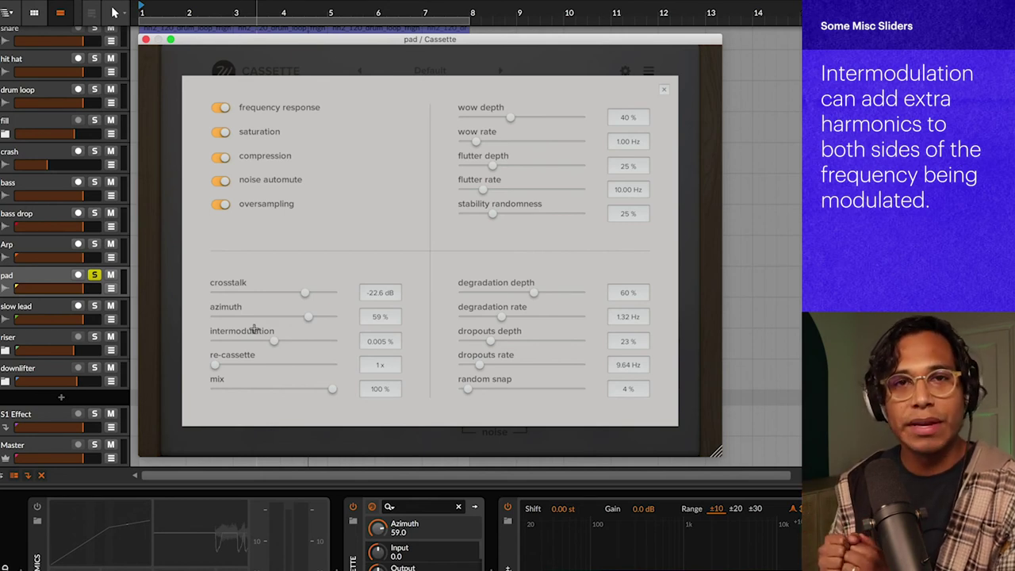
drag(255, 330, 200, 361)
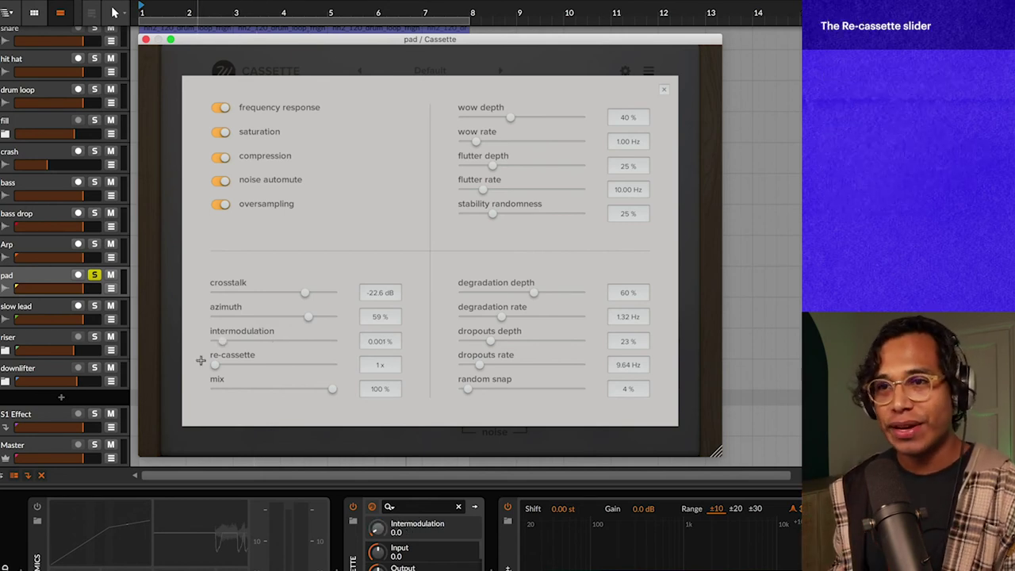
- Set the pad Cassette's re-cassette amount to 2x, then adjust the mix slider
mouse_move(215, 364)
mouse_down()
mouse_move(311, 359)
mouse_move(196, 369)
mouse_up()
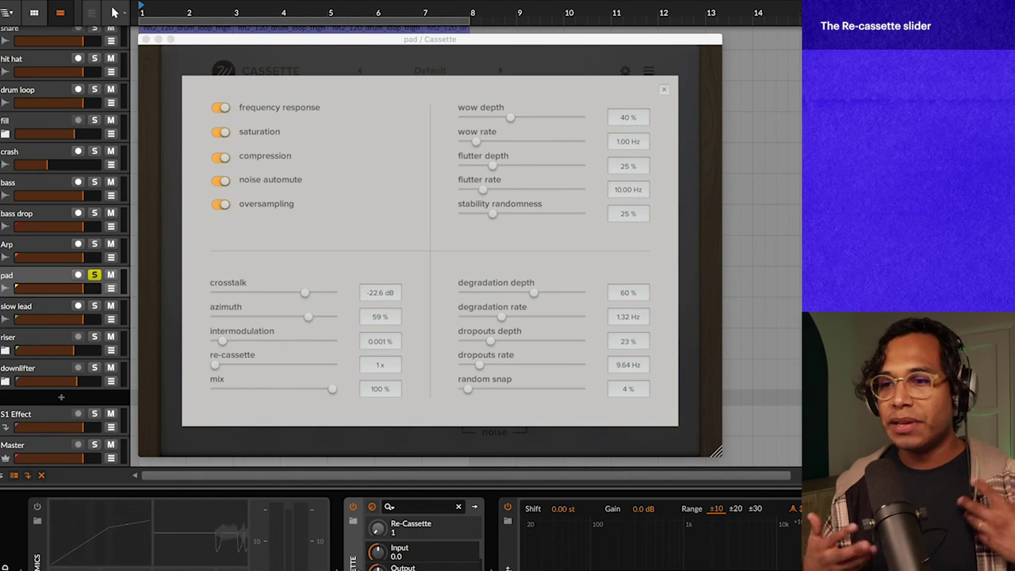
click(216, 365)
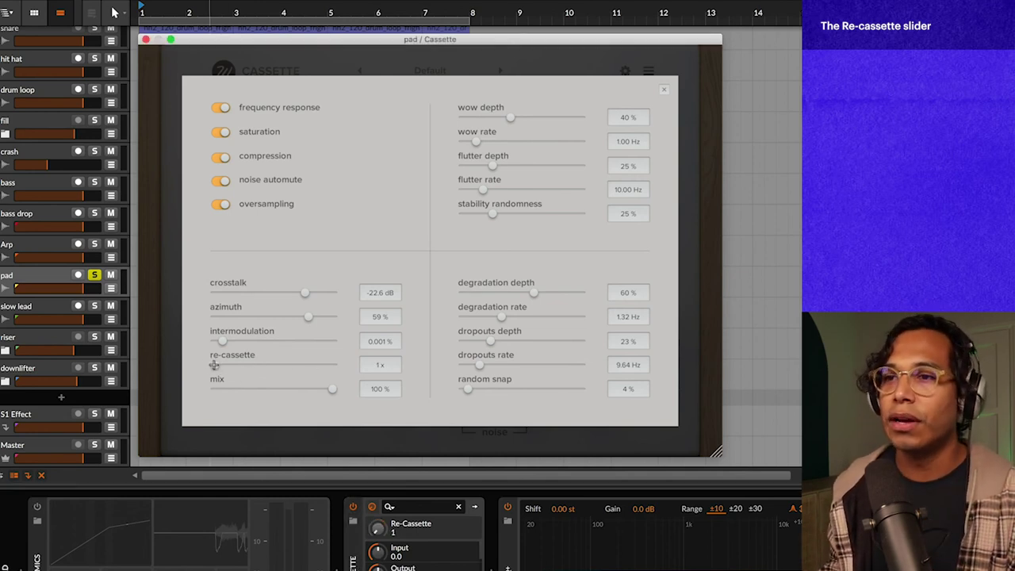
mouse_move(214, 365)
mouse_down()
mouse_move(283, 373)
mouse_move(204, 368)
mouse_up()
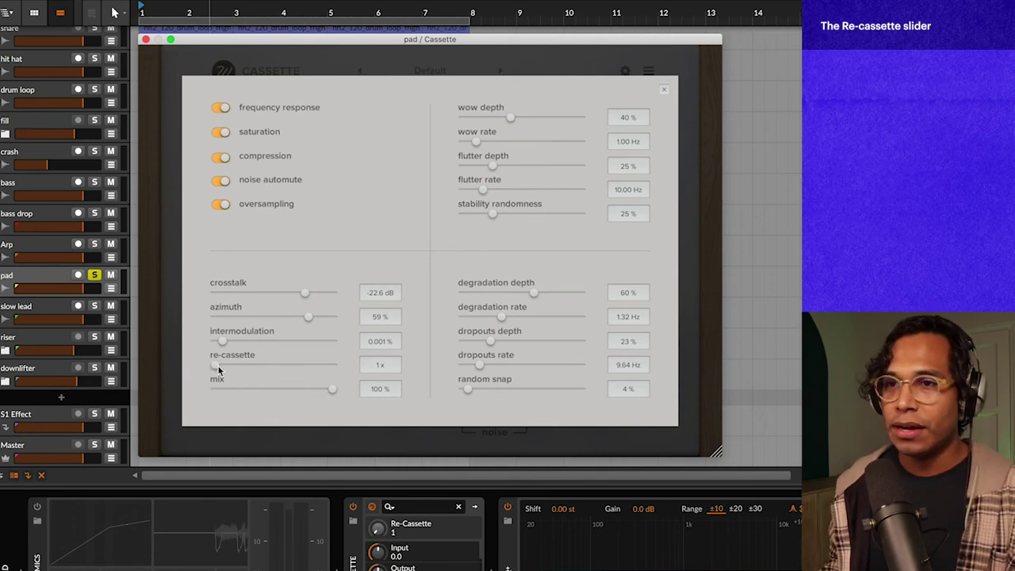
drag(219, 370, 270, 385)
mouse_move(335, 391)
mouse_down()
mouse_move(261, 389)
mouse_move(349, 383)
mouse_move(260, 385)
mouse_move(333, 388)
mouse_up()
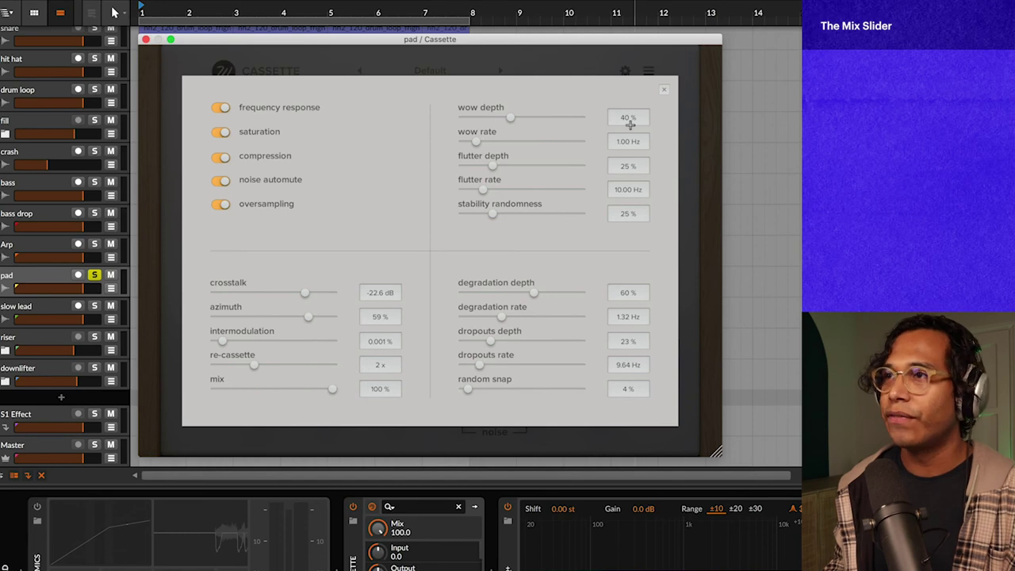
click(664, 90)
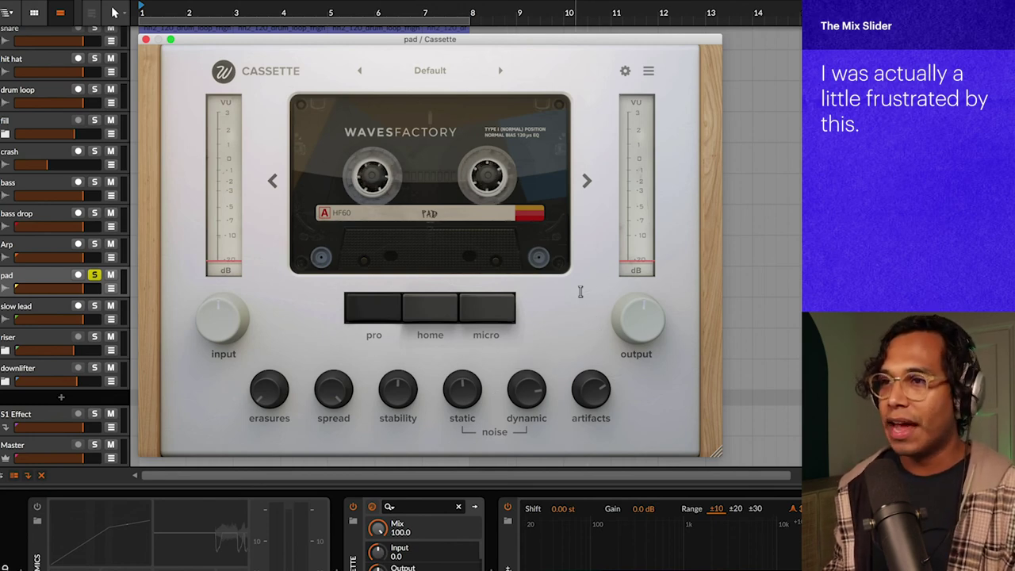
click(623, 73)
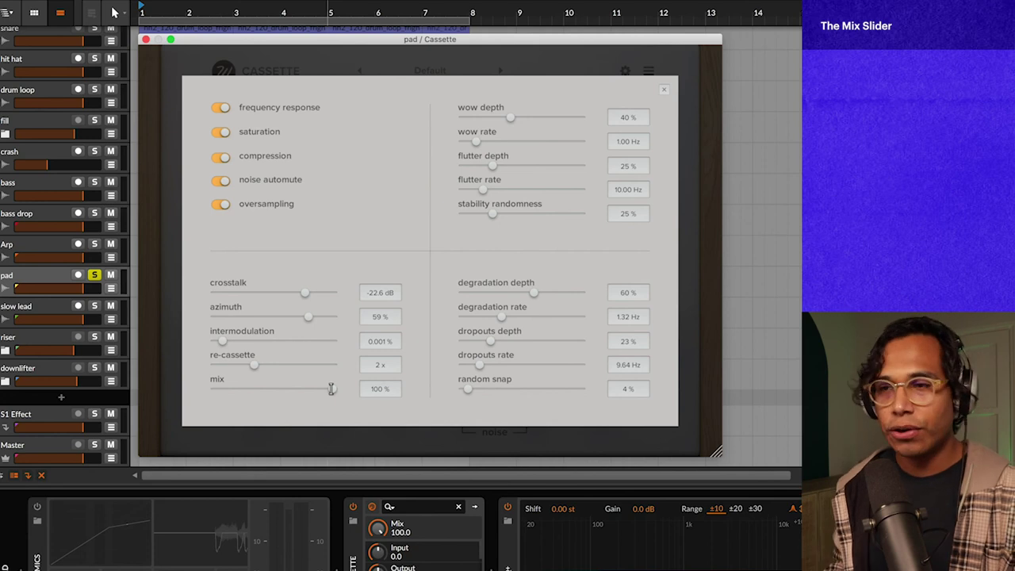
drag(331, 388, 382, 385)
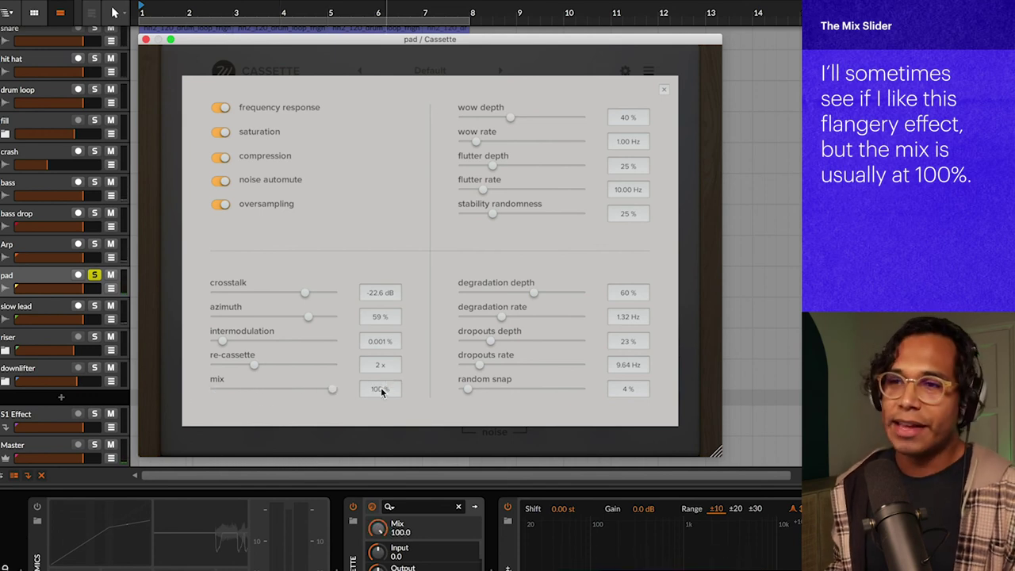